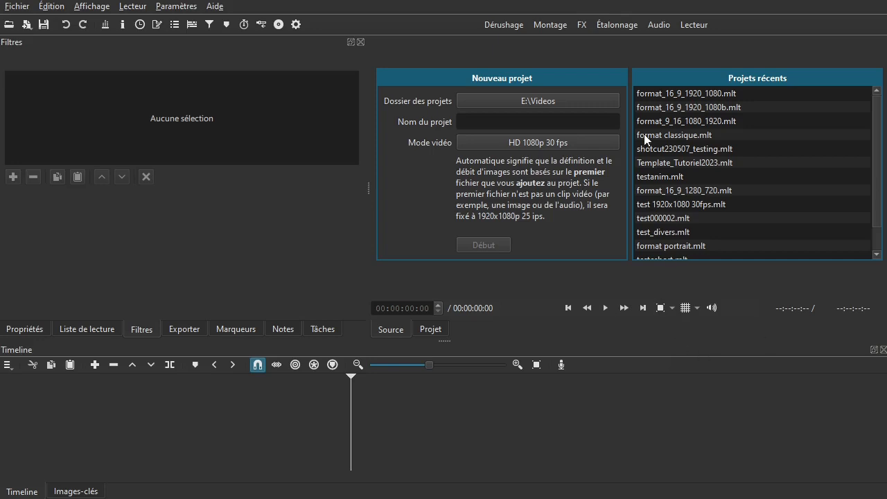
Open the recent project format_16_9_1920_1080.mlt and scrub through the cat clip on track V1
left_click(703, 93)
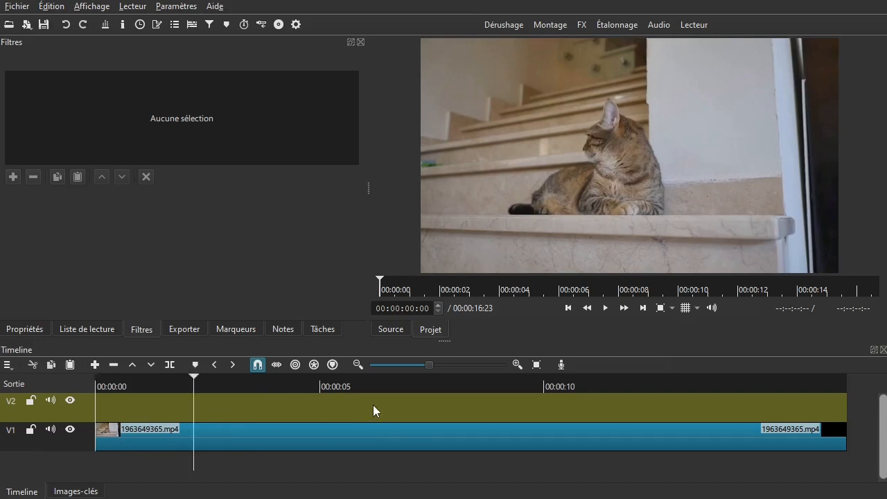
left_click(602, 376)
left_click_drag(602, 376, 307, 380)
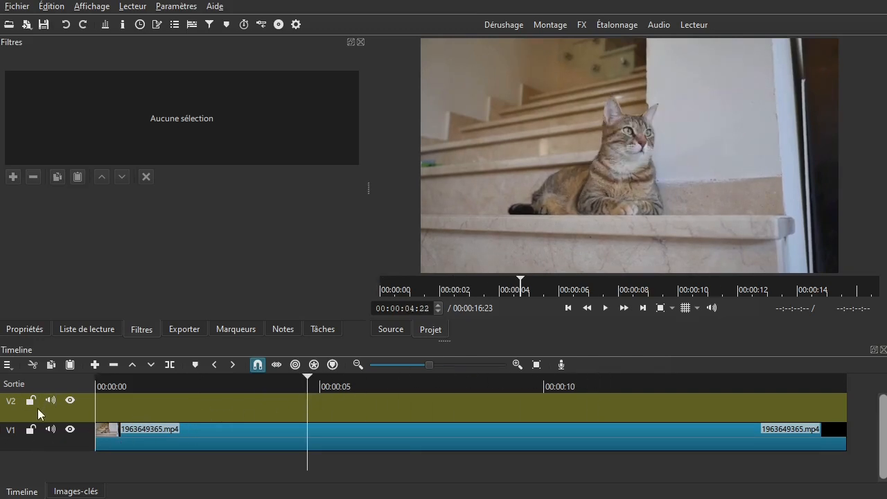
left_click_drag(241, 409, 385, 415)
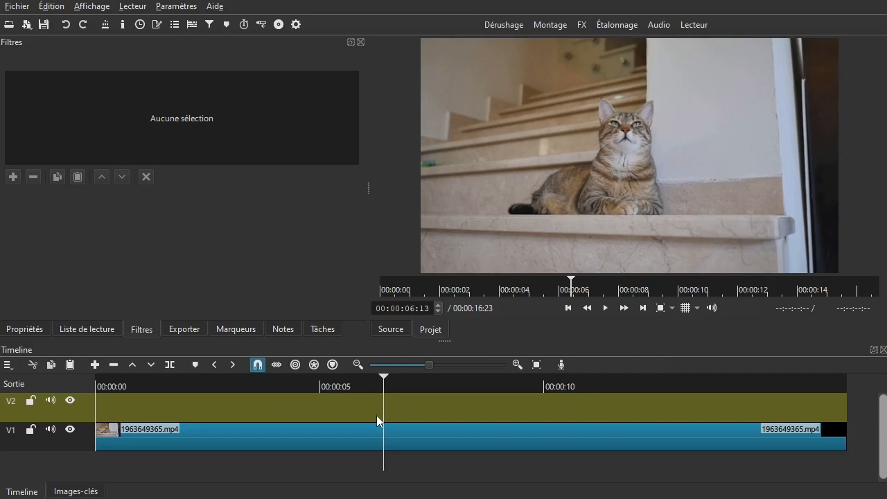
Show the project's playlist and move the playhead to the cat's open-mouth frame at 00:00:09:26
left_click(92, 329)
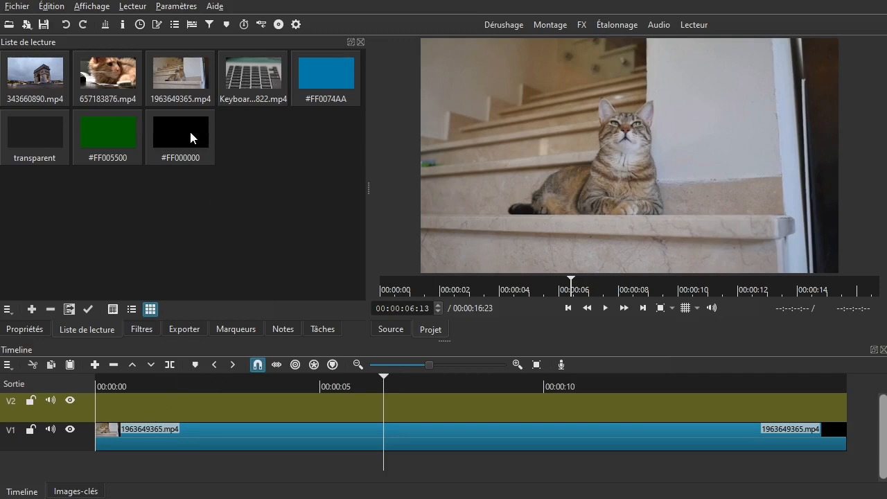
left_click_drag(295, 408, 347, 392)
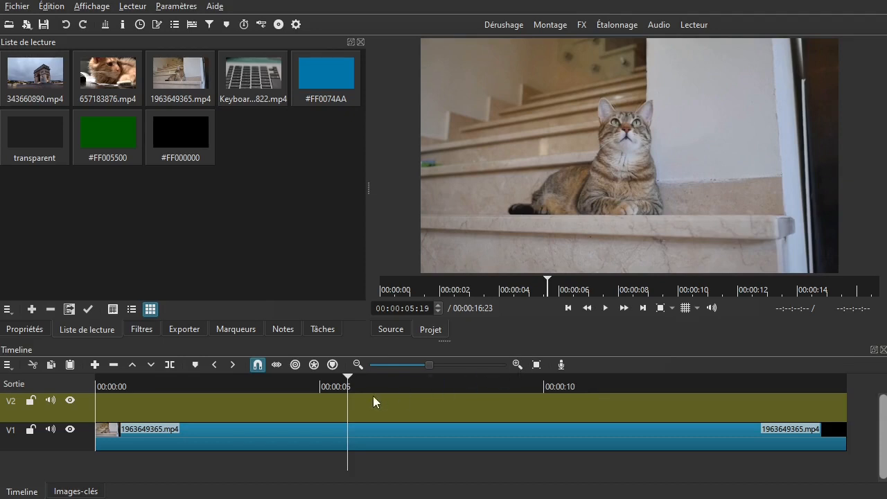
left_click_drag(360, 403, 538, 391)
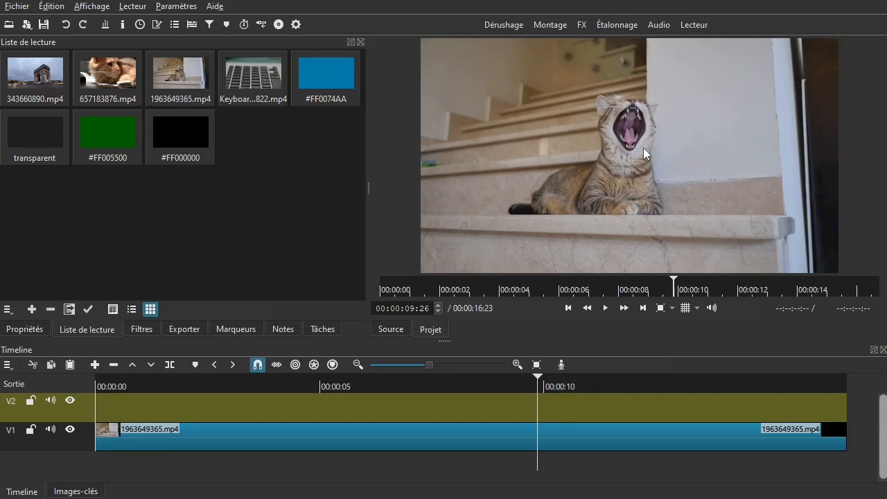
Export the current frame as the PNG image Shotcut_00_00_09_867 into the folder test 1920x1080 30fps
left_click(25, 8)
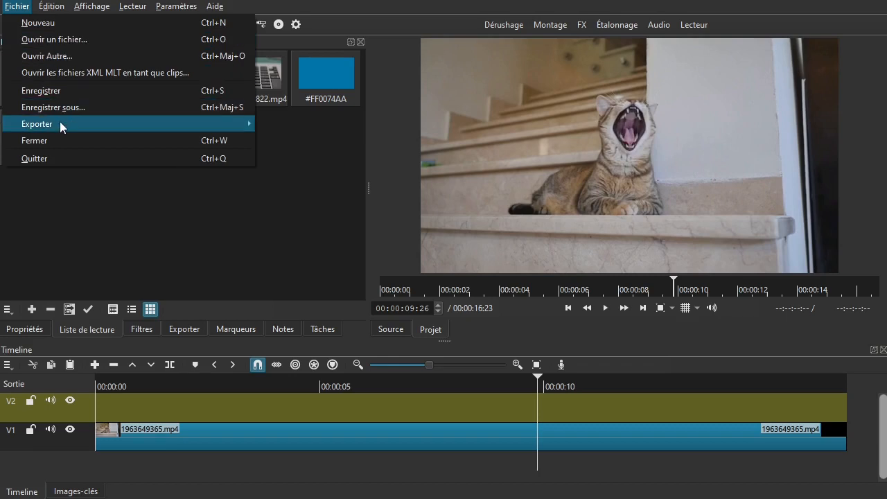
mouse_move(59, 124)
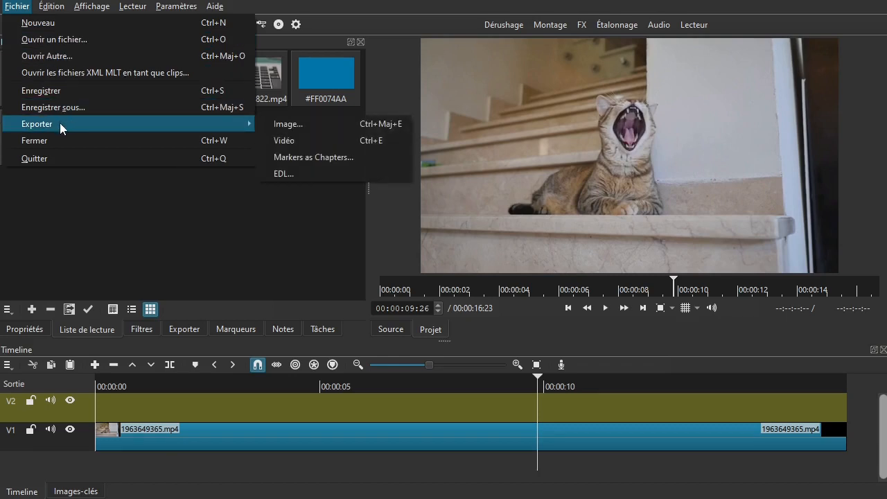
left_click(296, 125)
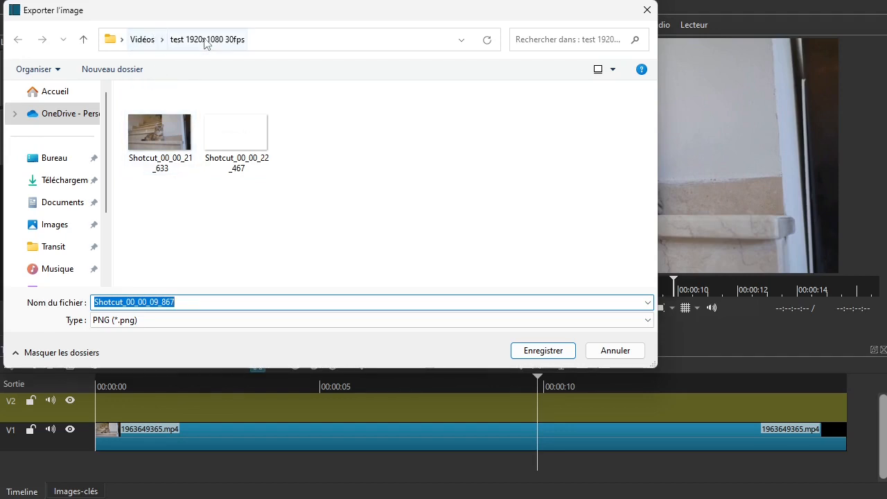
left_click_drag(144, 20, 288, 68)
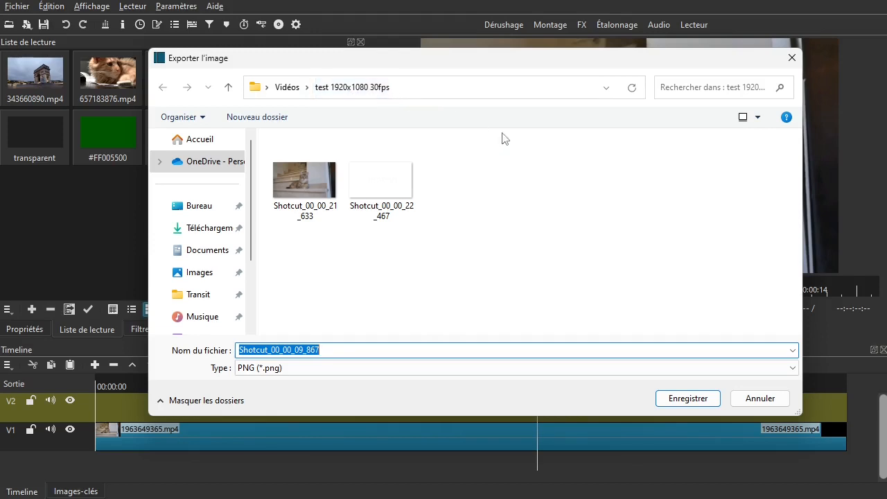
left_click(679, 399)
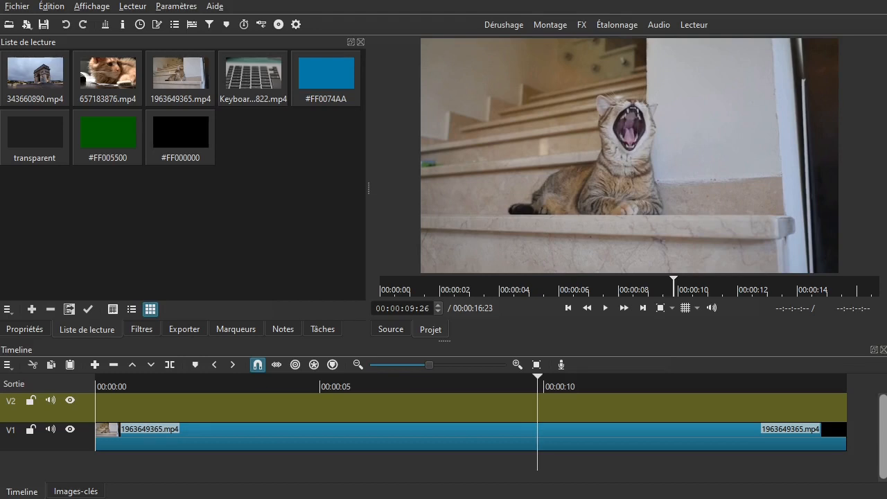
Add the exported PNG from the test 1920x1080 30fps folder in File Explorer to the project's playlist
left_click_drag(886, 55, 603, 52)
left_click(324, 298)
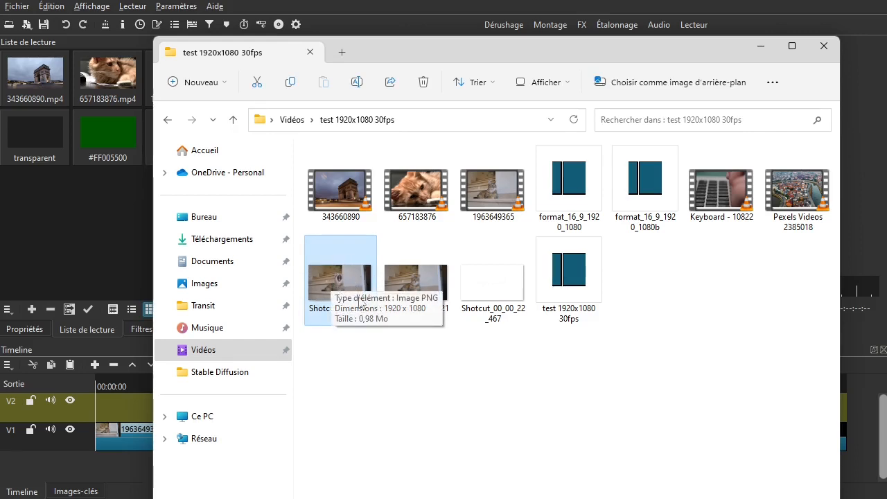
left_click_drag(415, 45, 886, 62)
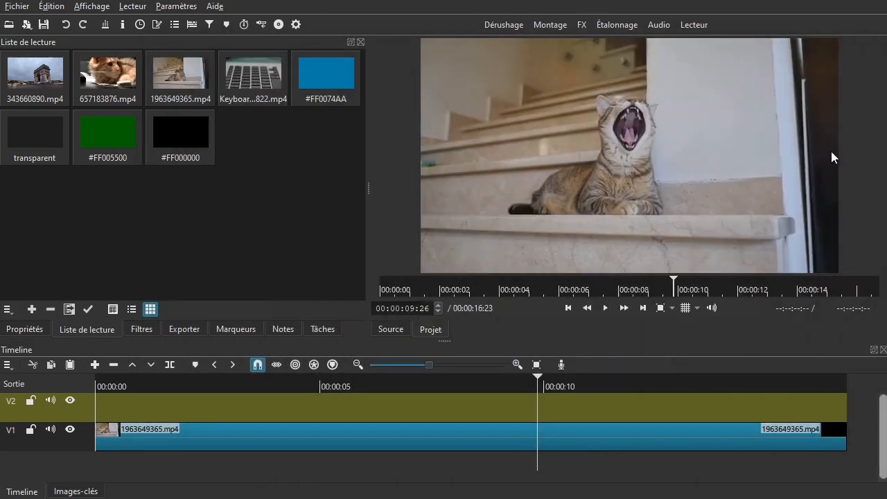
left_click_drag(886, 277, 155, 189)
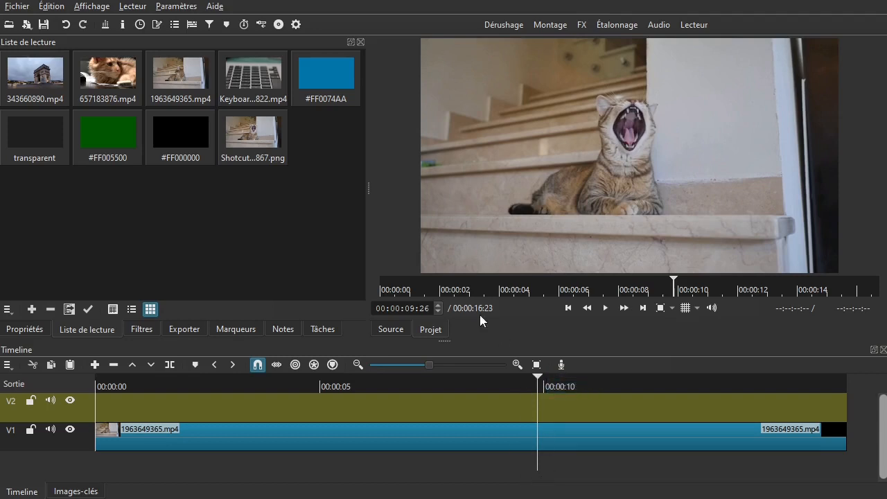
Place the exported still on track V2 starting at the playhead and extend it to the end of the V1 clip
left_click(256, 131)
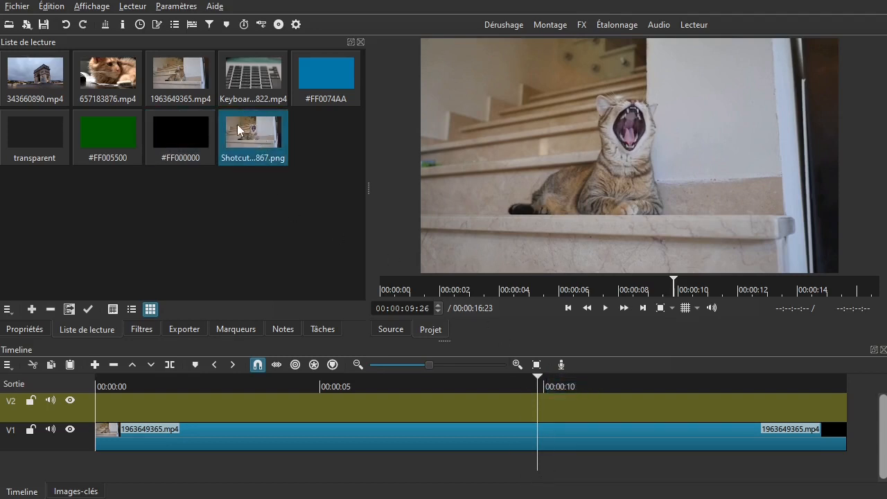
left_click_drag(250, 136, 613, 403)
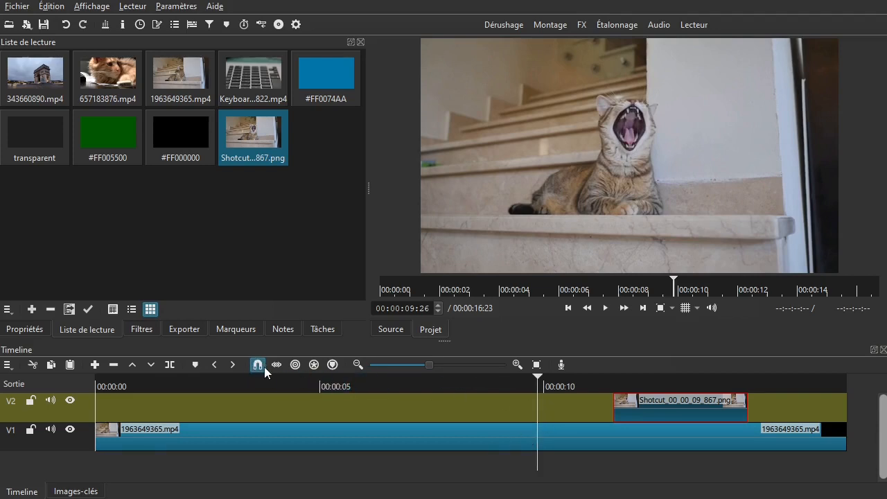
left_click_drag(695, 402, 625, 407)
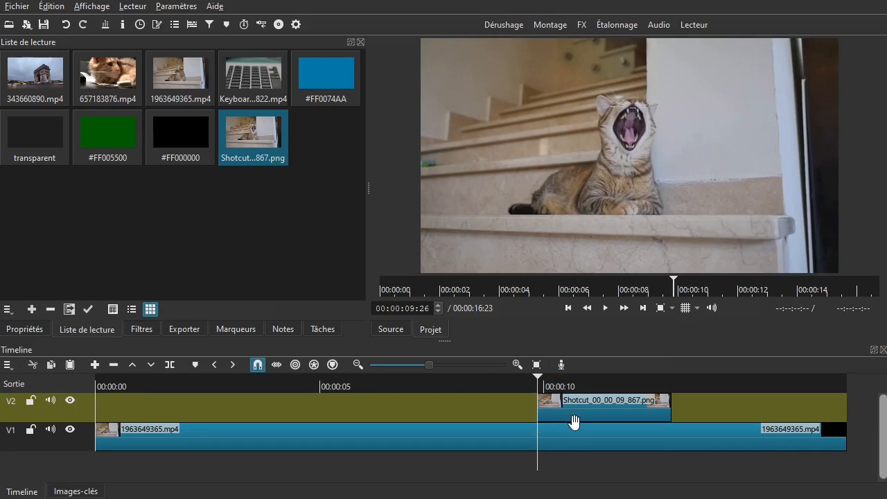
left_click_drag(672, 409, 850, 404)
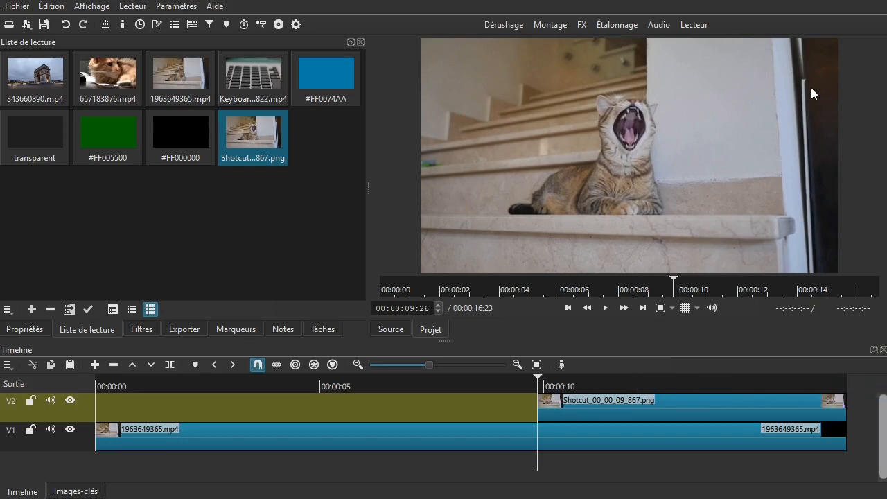
Play the timeline from shortly before the still on V2 to check the freeze-frame transition
left_click_drag(521, 379, 462, 391)
key("space")
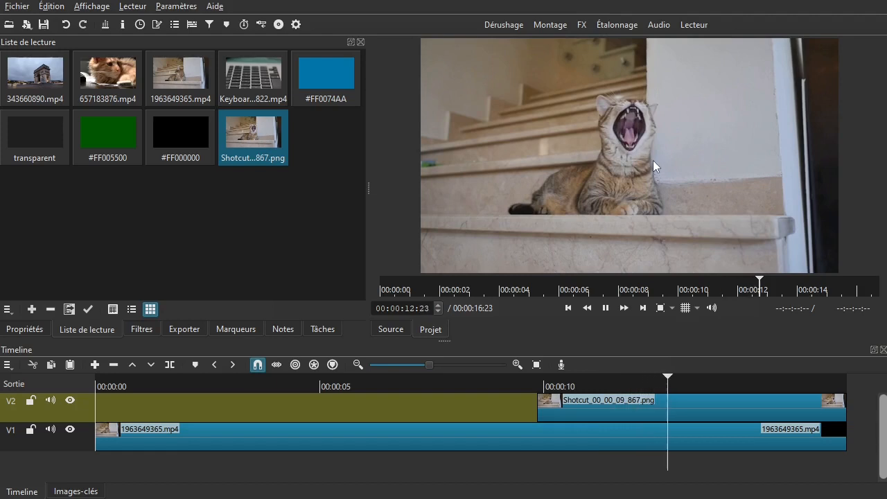
key("space")
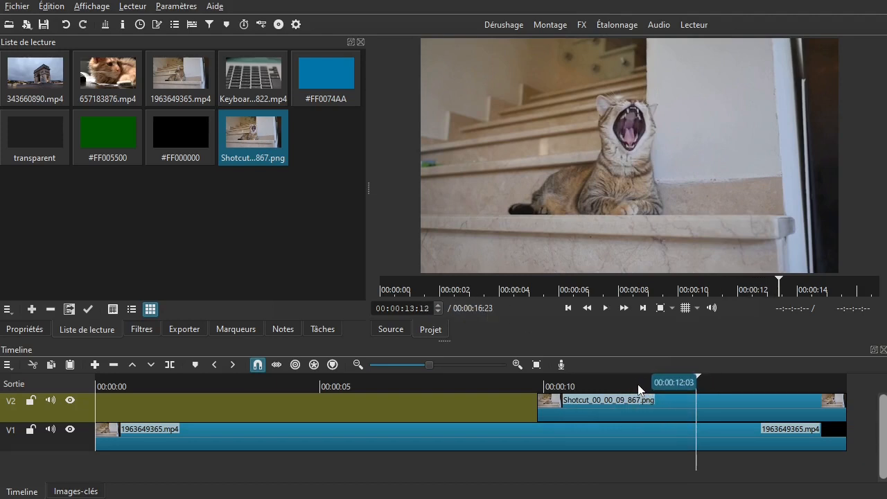
Add the Masque: Forme Simple video filter to the still on V2, with the playhead at the still's start
left_click(538, 401)
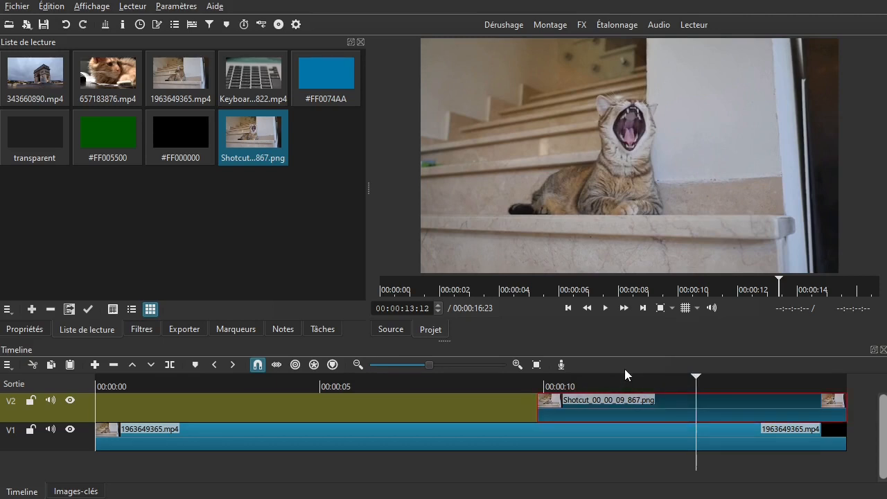
key("alt+Left")
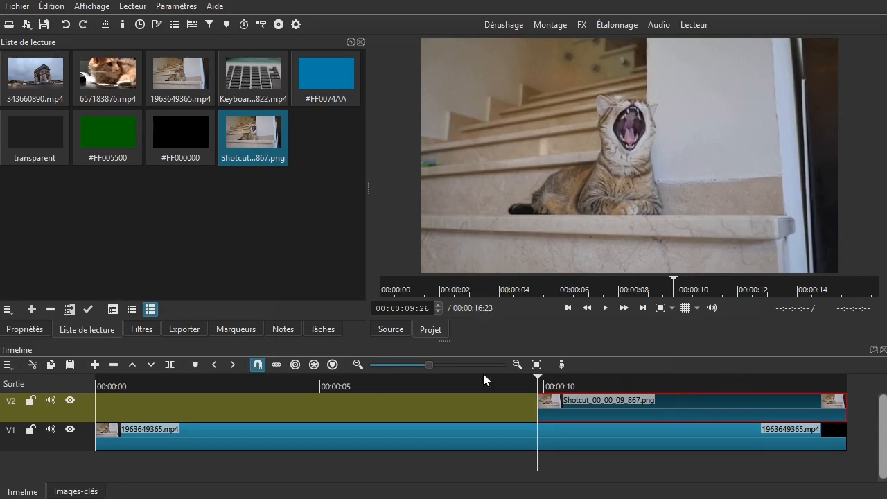
left_click(146, 331)
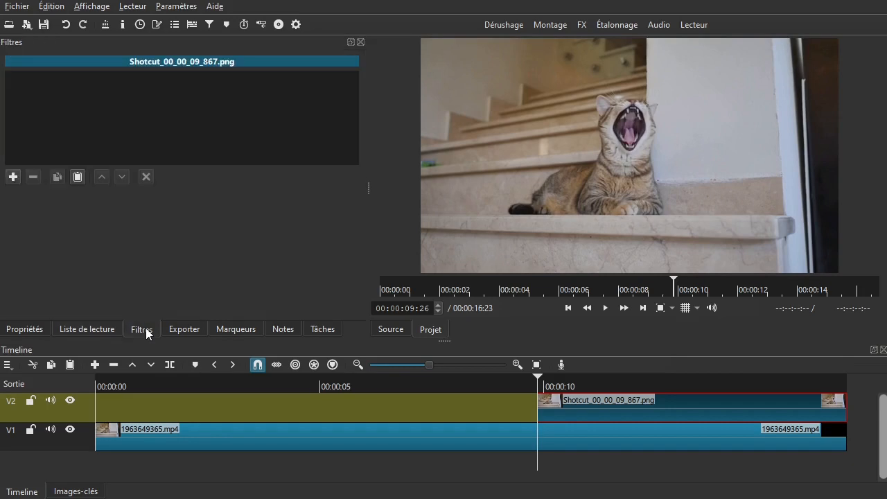
left_click(13, 178)
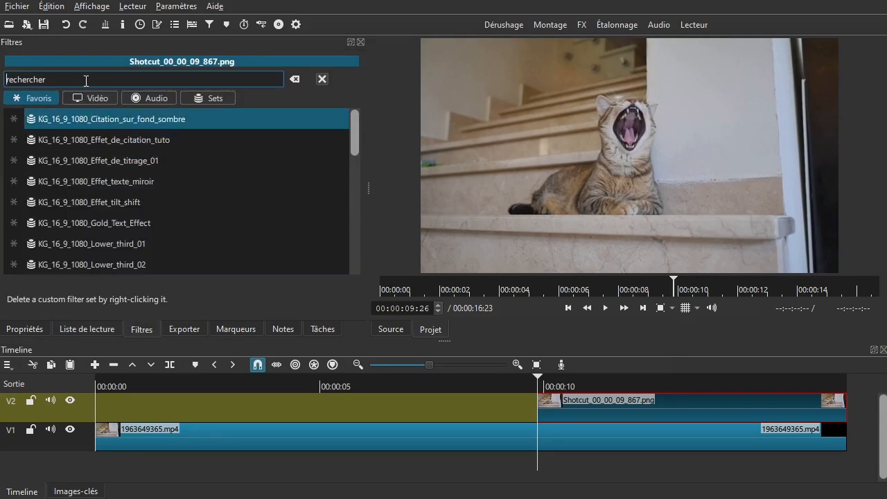
left_click(75, 101)
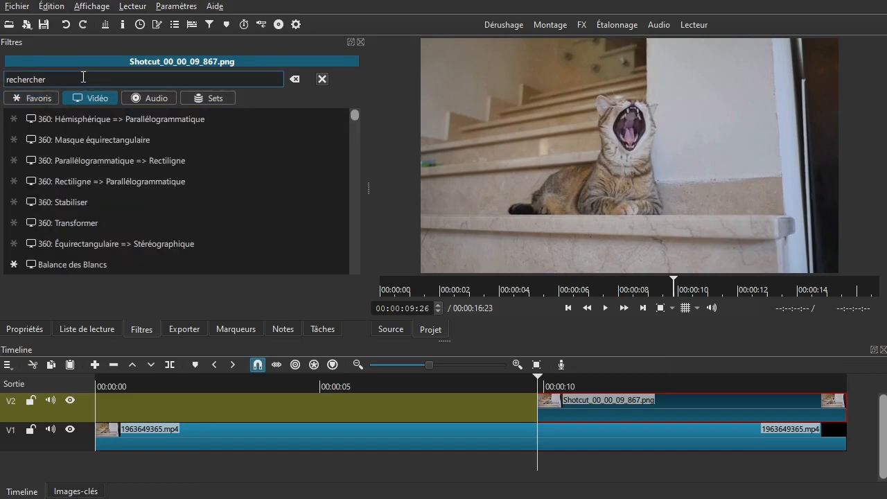
left_click(83, 77)
type("form")
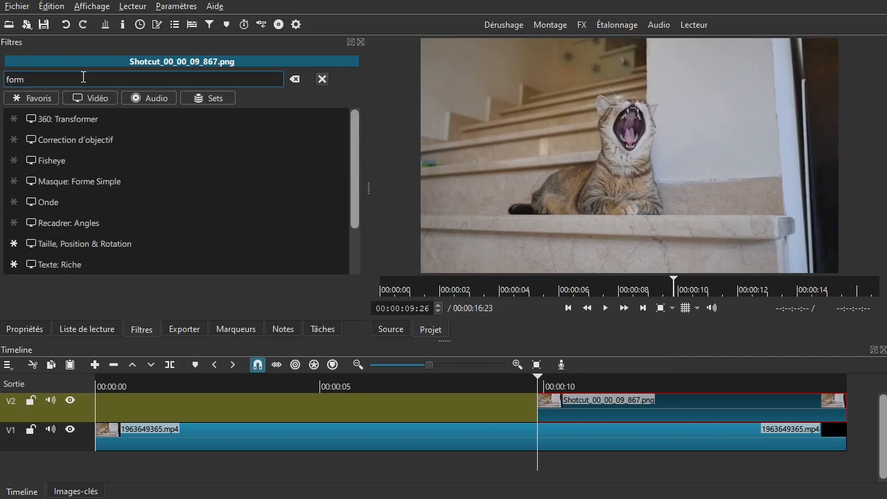
left_click(87, 179)
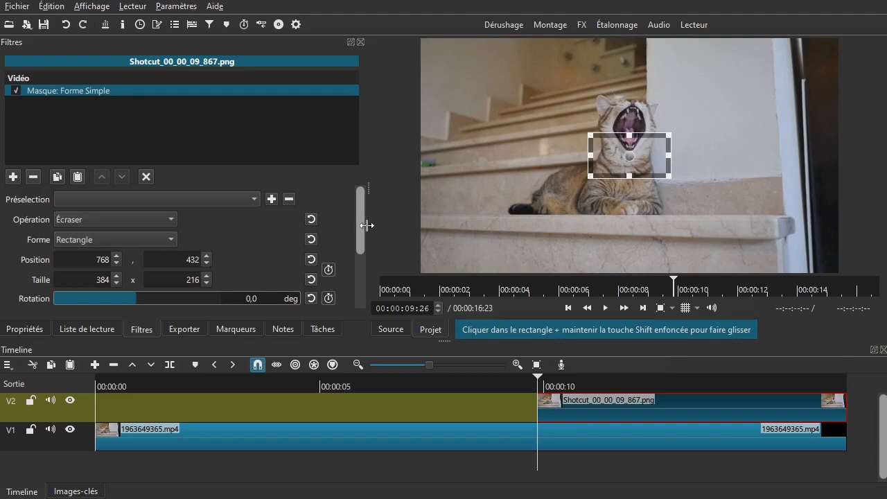
Set the mask's Progressivité to 0 % and its position to 0, 0
left_click_drag(360, 223, 356, 256)
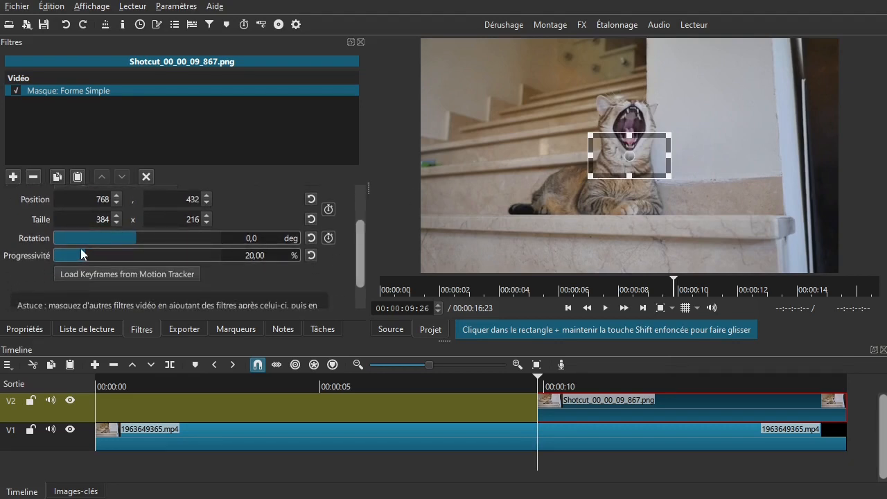
left_click_drag(78, 256, 37, 263)
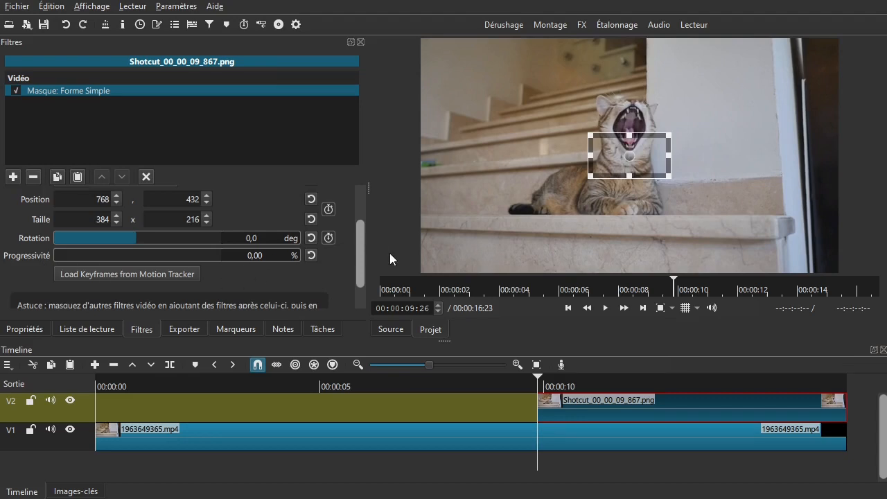
left_click_drag(359, 260, 362, 227)
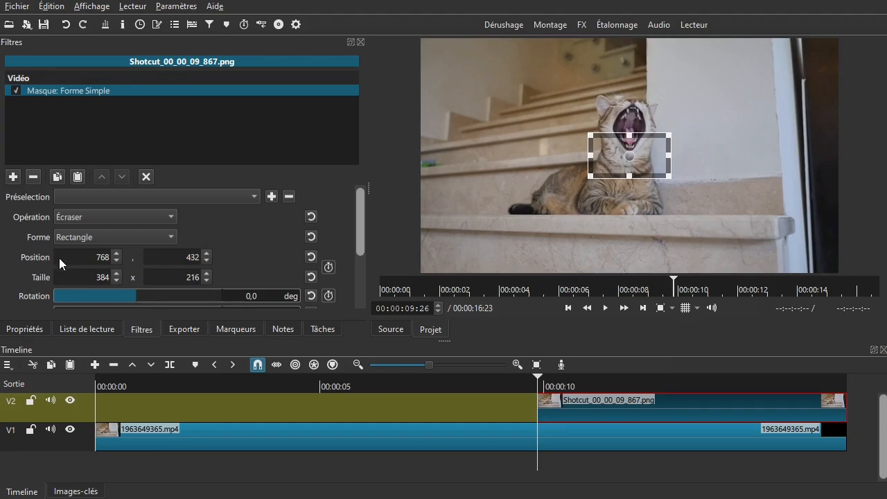
double_click(99, 256)
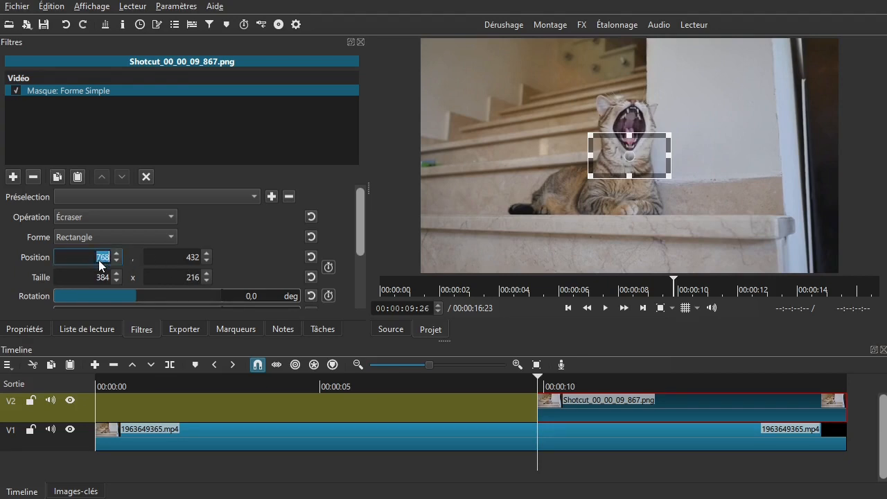
type("0")
double_click(191, 261)
type("0")
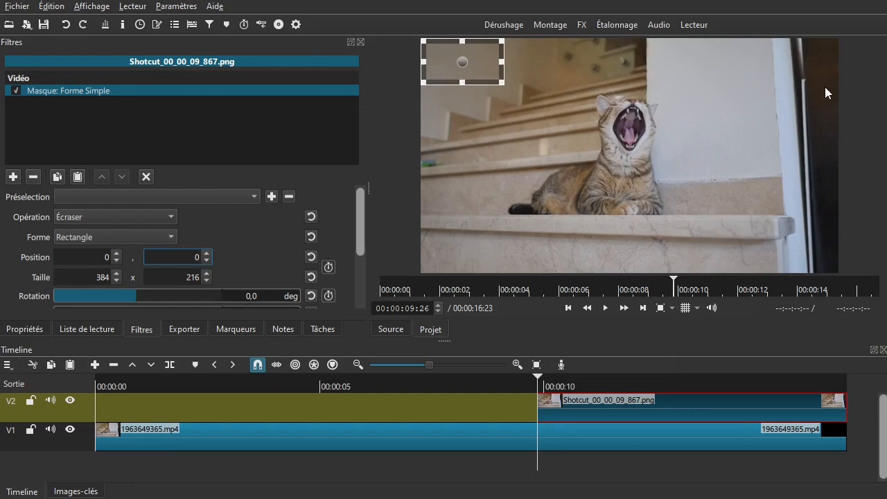
Set the size of the still's Masque: Forme Simple mask to 1920 x 1080
left_click_drag(91, 280, 100, 280)
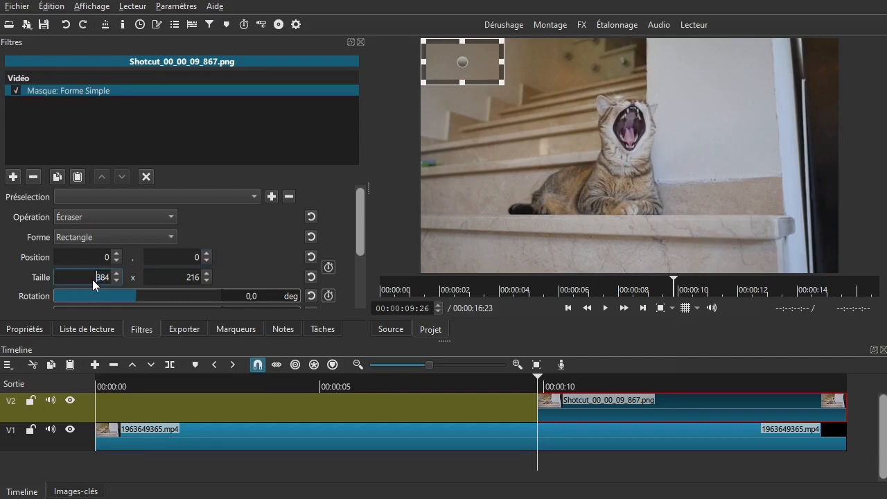
type("1920")
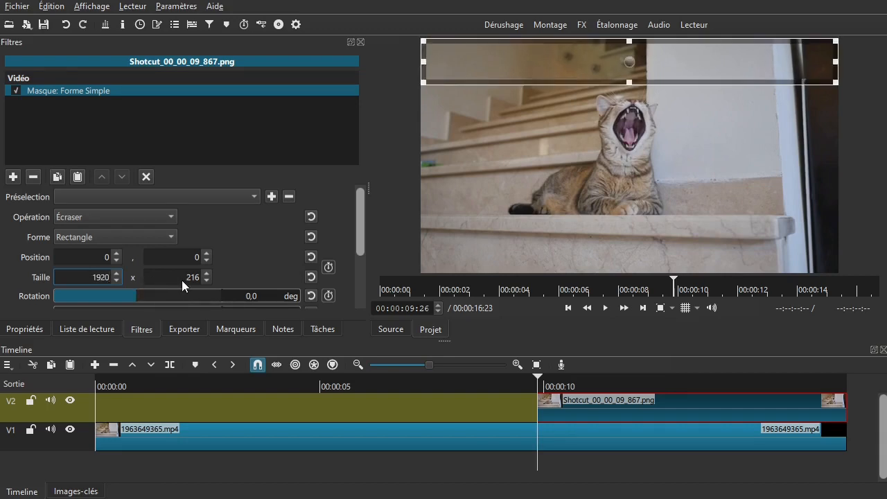
left_click_drag(182, 280, 199, 279)
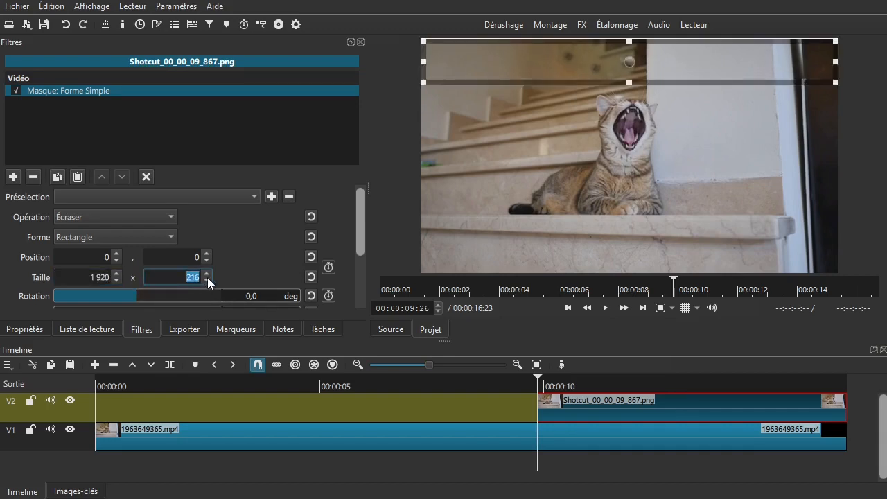
type("1080")
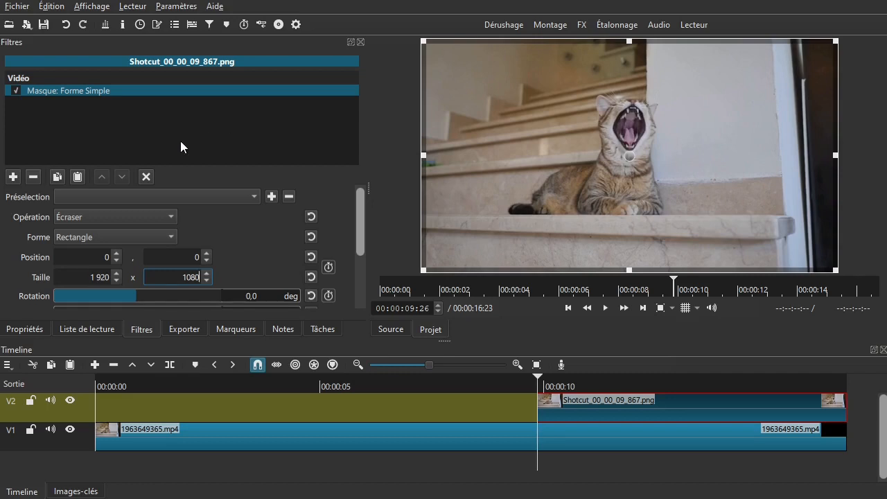
Add a second Masque: Forme Simple video filter to the still on V2
left_click(13, 176)
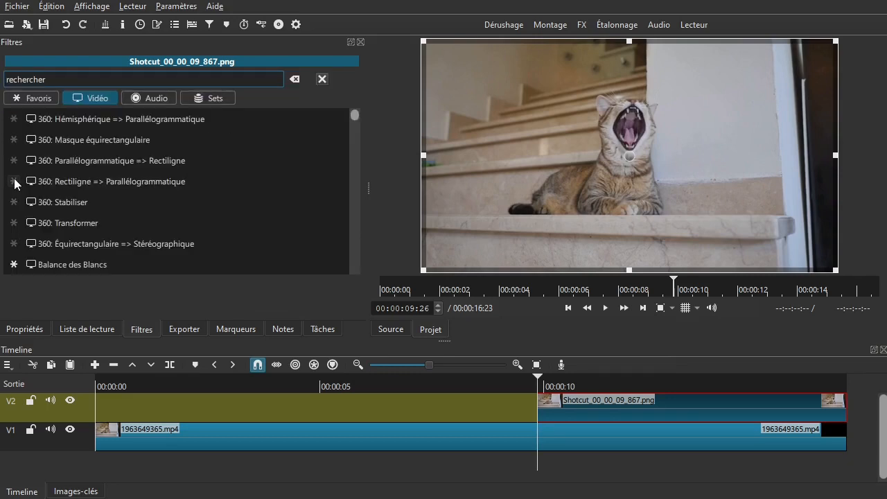
left_click(82, 82)
type("f")
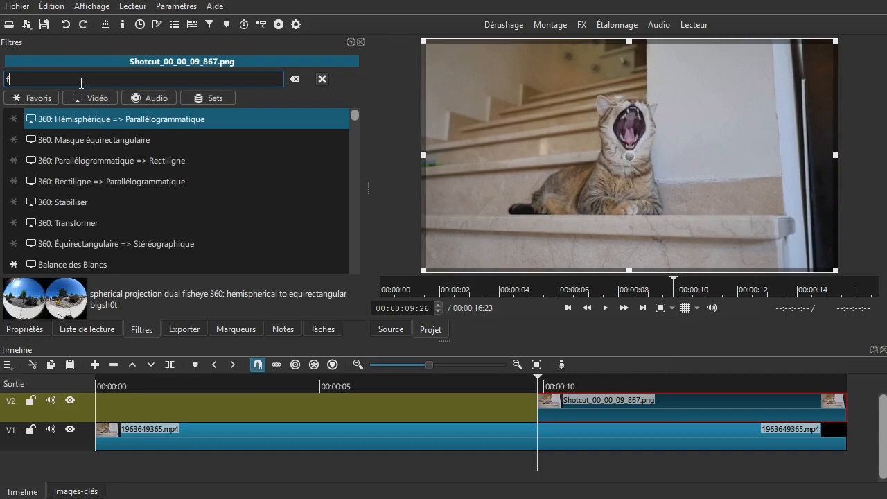
type("orm")
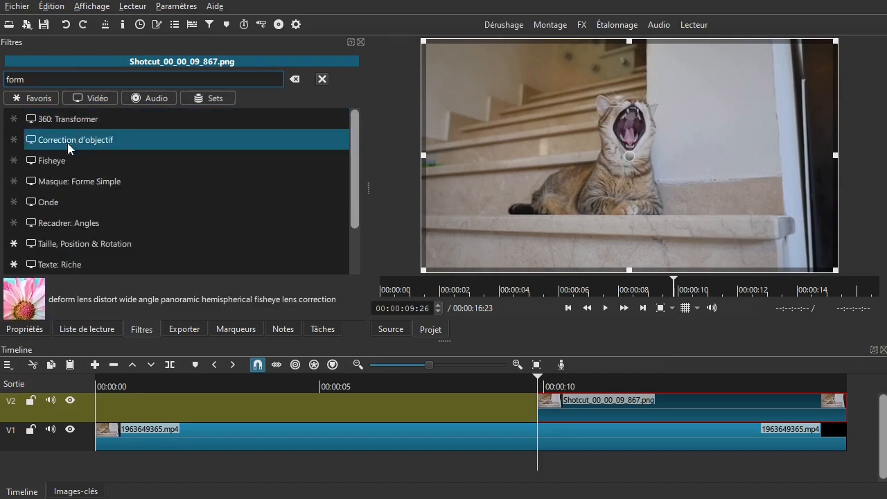
left_click(62, 182)
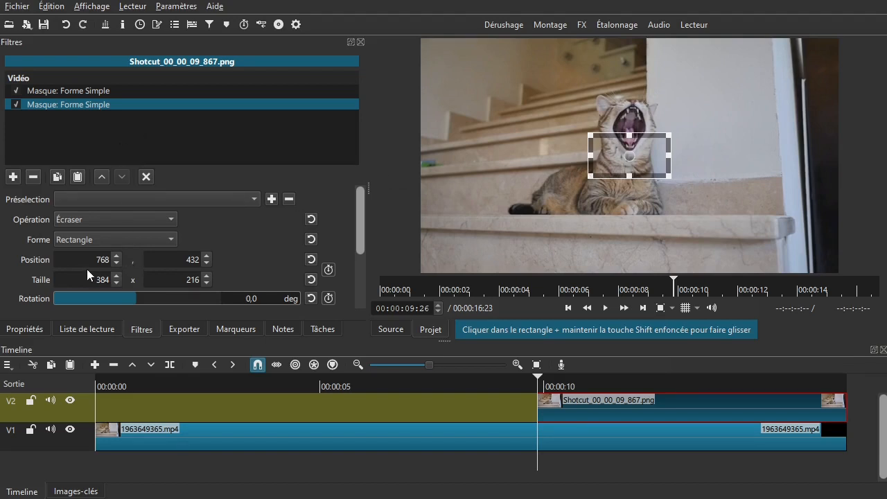
Set the second mask's position to 20, 20
left_click(102, 261)
type("20")
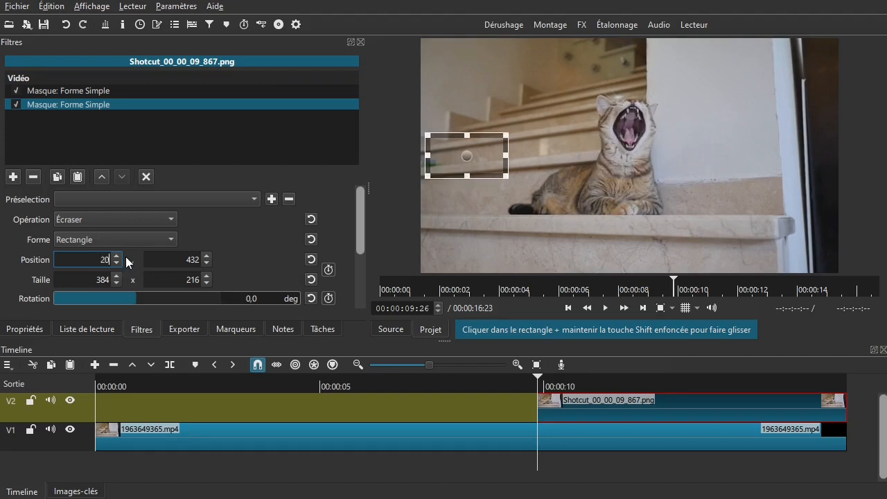
key("Tab")
type("20")
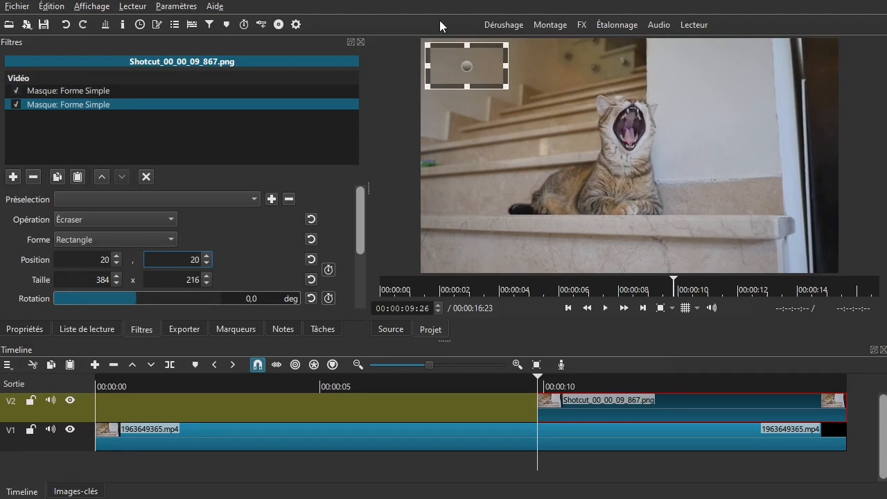
Set the second mask's size to 1880 x 1040
left_click_drag(94, 277, 158, 275)
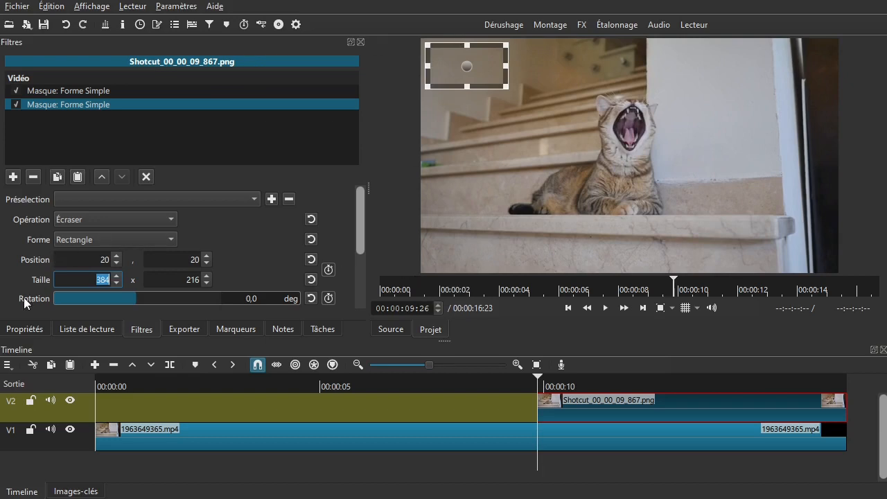
type("1880")
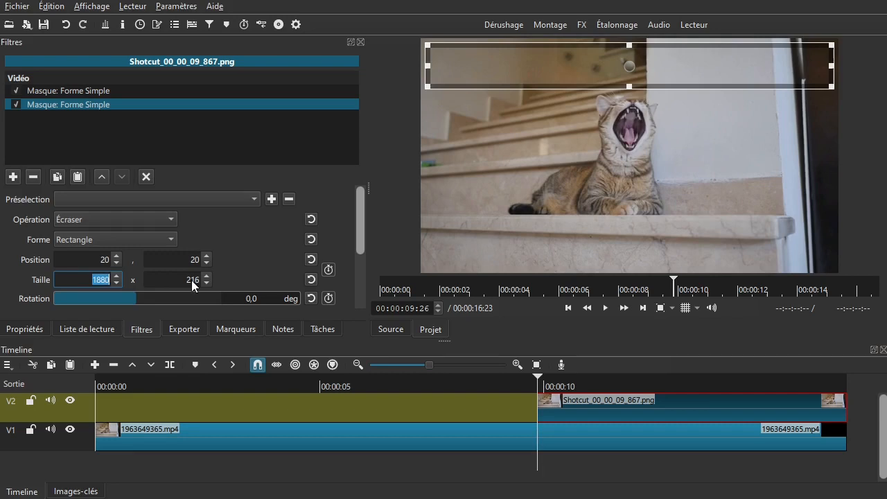
key("Tab")
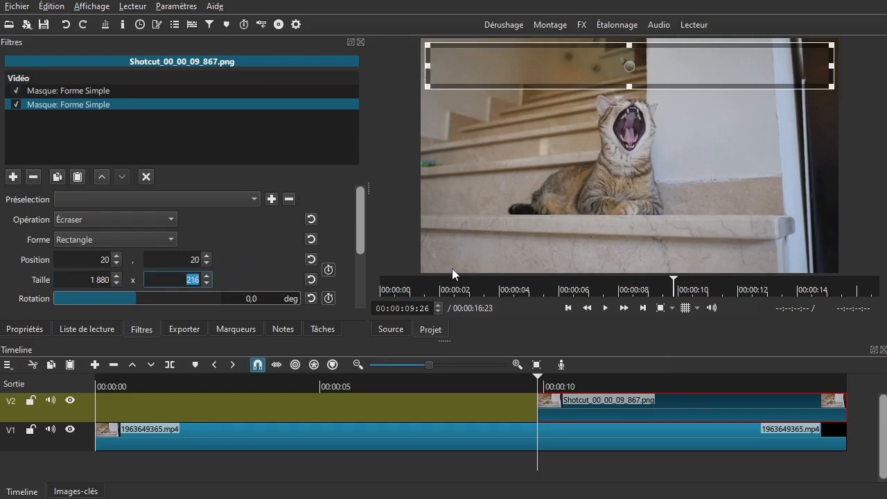
type("1040")
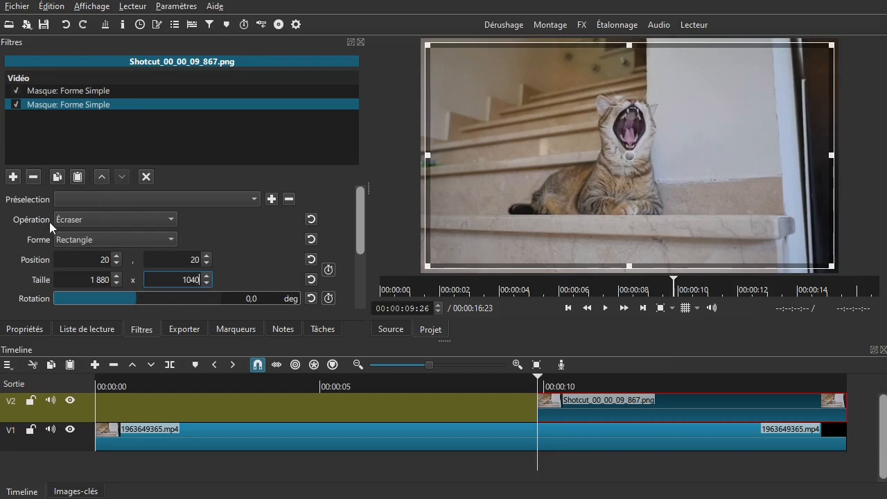
Set the second mask's Opération to Soustraire, comparing it with the first mask's settings
left_click(74, 220)
left_click(76, 91)
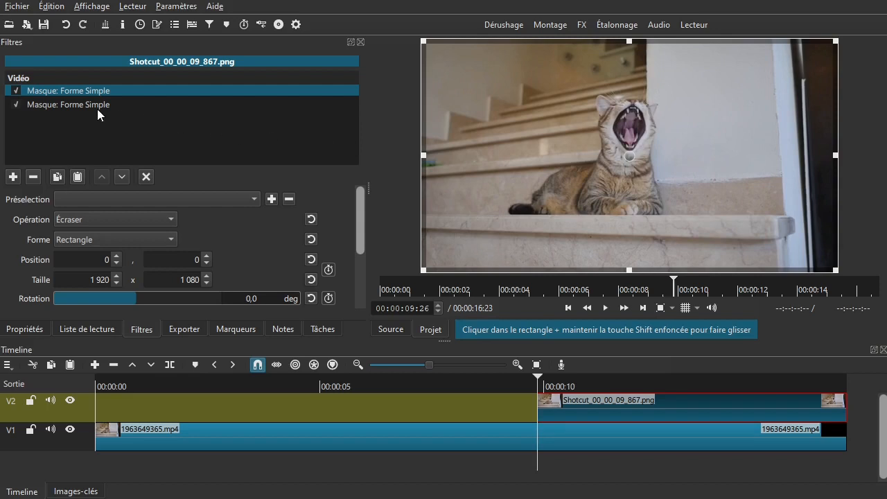
left_click(53, 105)
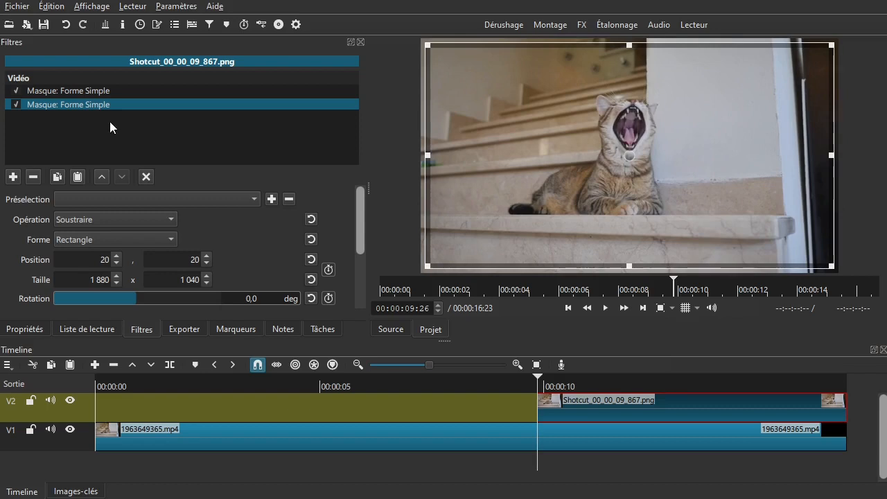
Add the Masque: Appliquer filter to the still below the two shape masks
left_click(12, 177)
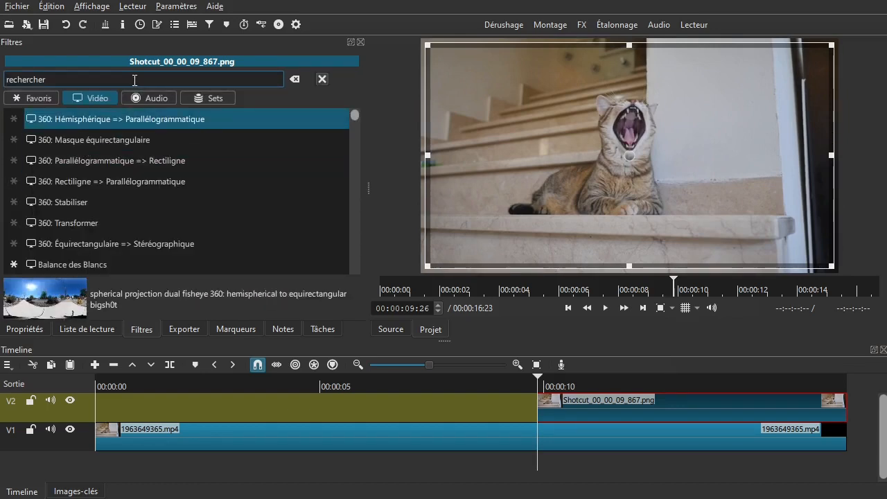
type("app")
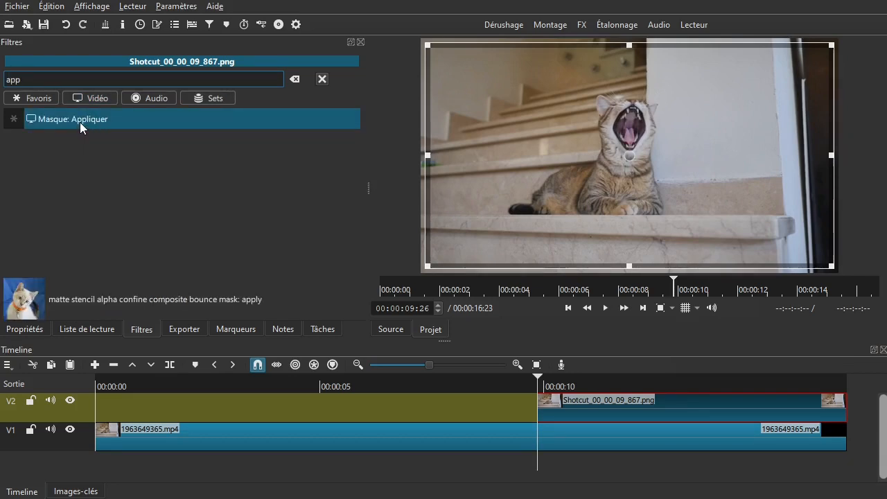
left_click(80, 122)
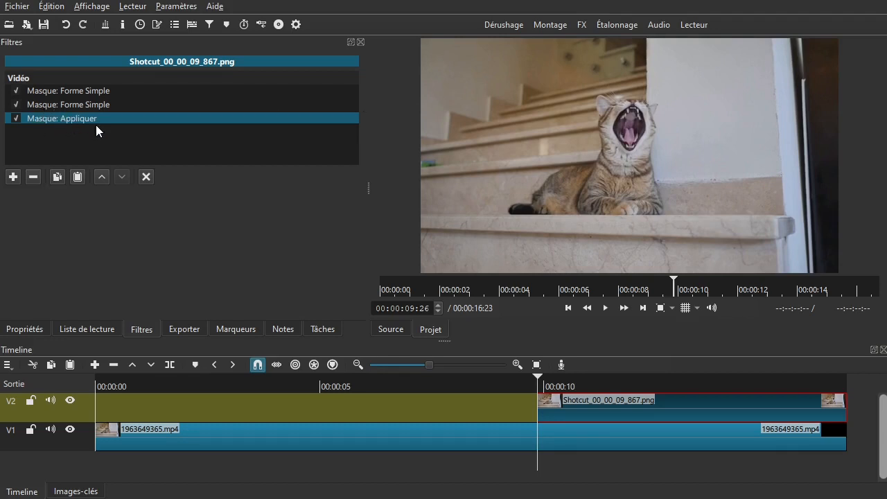
Add the Étalonnage des Couleurs video filter to the still
left_click(12, 176)
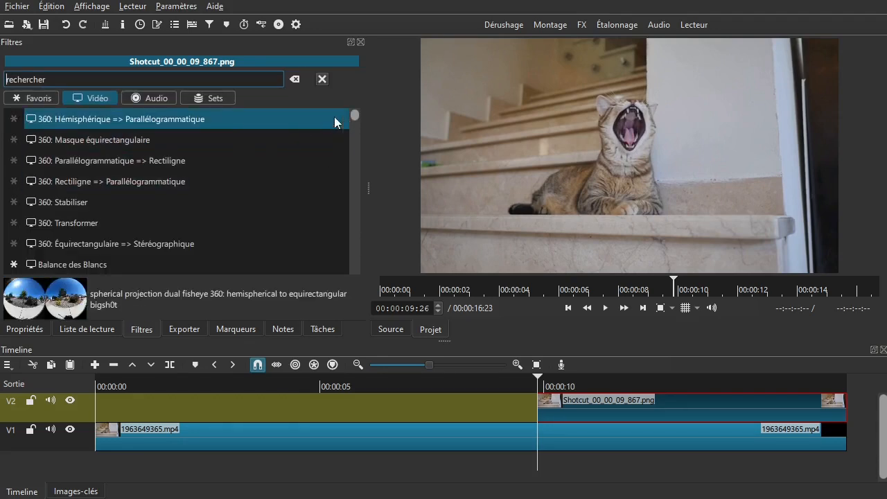
left_click_drag(354, 116, 365, 284)
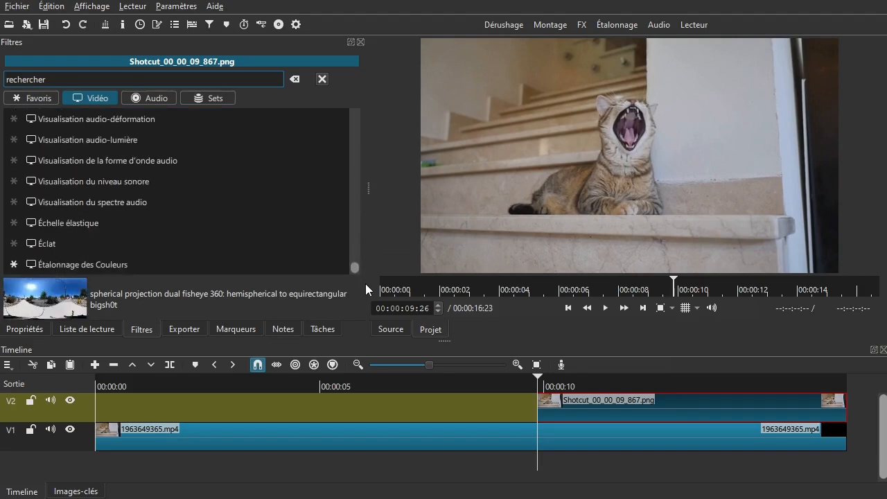
left_click(96, 265)
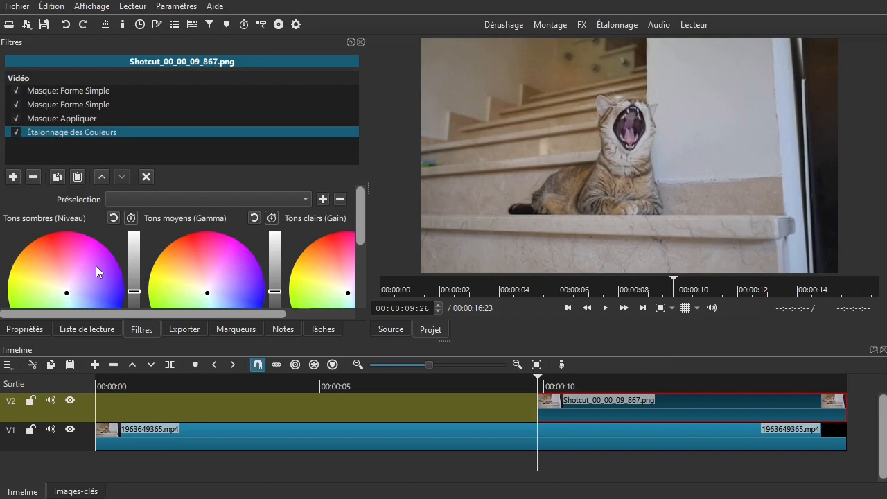
Place the playhead inside the still at 00:00:10:29 and move the Étalonnage des Couleurs filter above Masque: Appliquer
left_click_drag(546, 383, 588, 383)
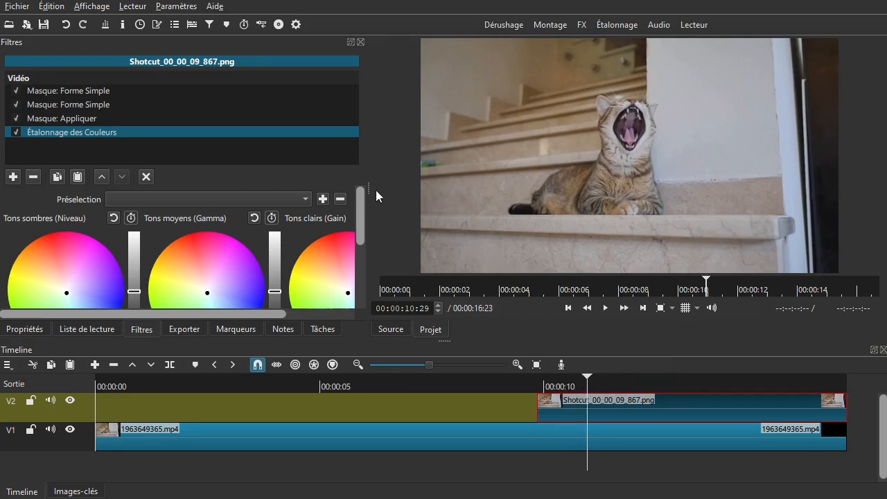
left_click_drag(369, 191, 452, 191)
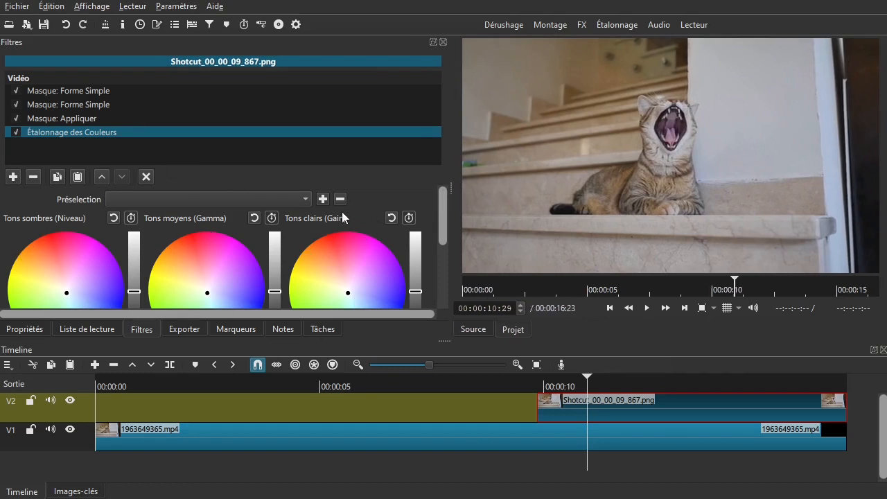
left_click_drag(442, 206, 441, 230)
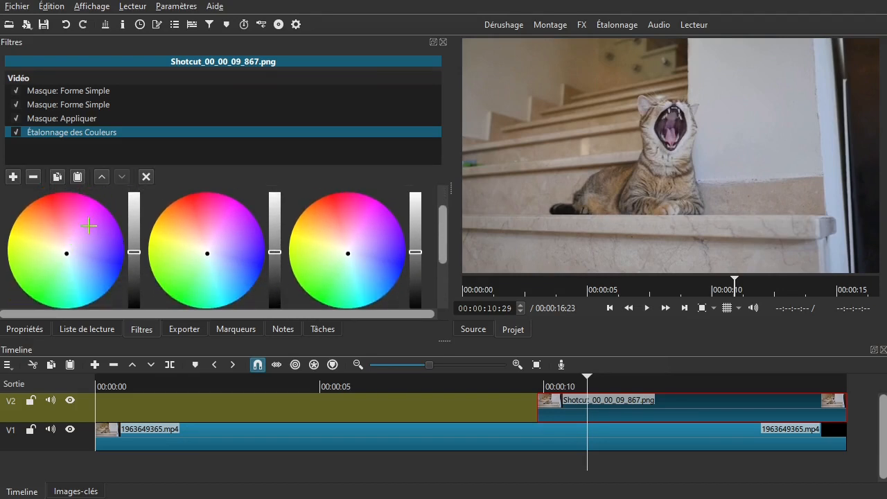
left_click_drag(445, 219, 27, 210)
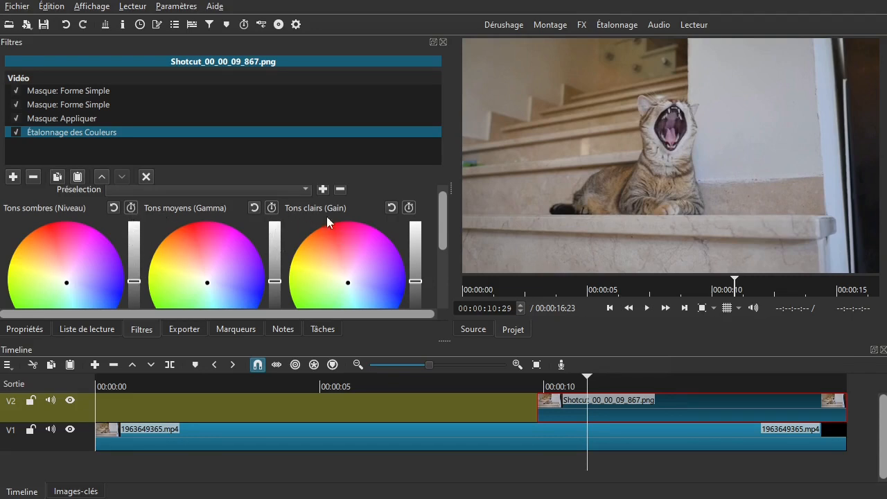
mouse_move(443, 229)
left_mouse_down()
mouse_move(443, 247)
mouse_move(451, 228)
left_mouse_up()
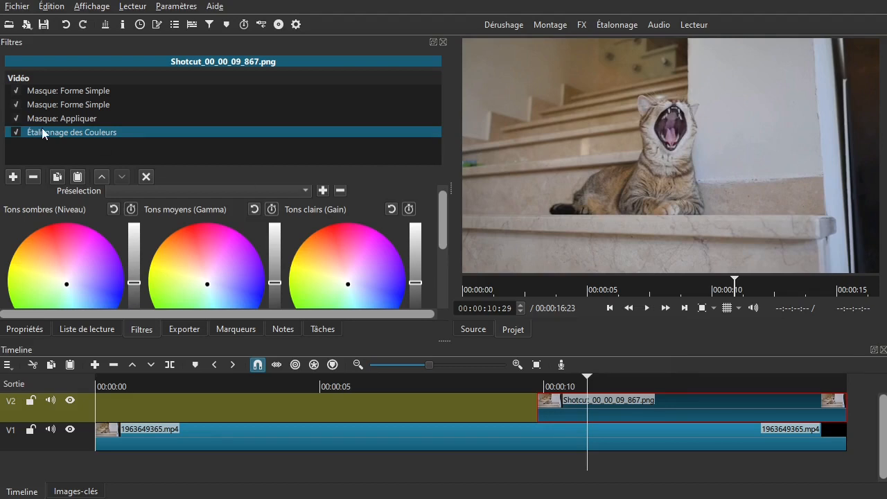
left_click(101, 176)
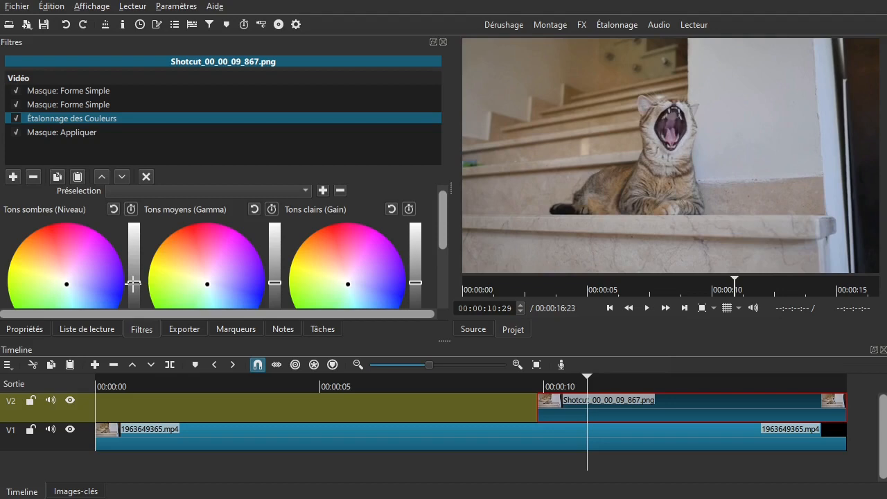
Raise the brightness of Tons sombres, Tons moyens and Tons clairs to maximum in Étalonnage des Couleurs to whiten the border
left_click_drag(133, 284, 135, 223)
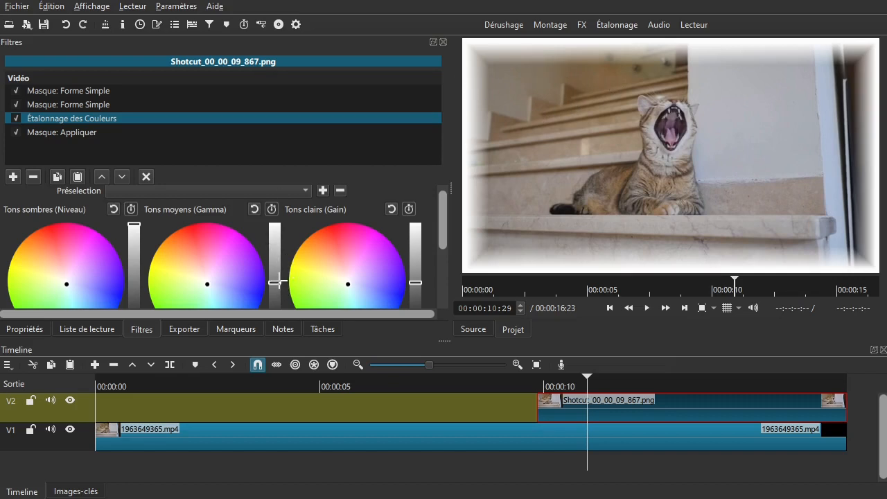
left_click_drag(275, 282, 274, 223)
left_click_drag(415, 282, 414, 223)
Check the first mask's Progressivité and set the second mask's Progressivité to 0 % for a sharp inner edge
left_click(81, 91)
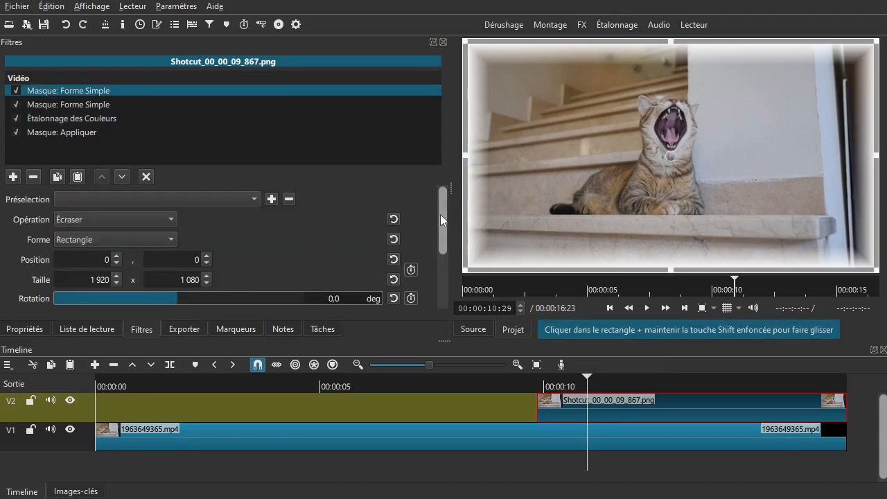
left_click_drag(441, 220, 431, 244)
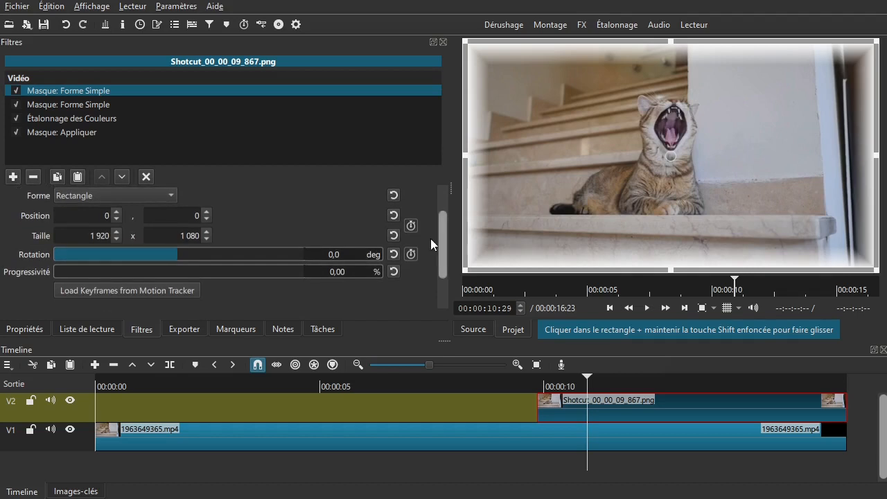
left_click(91, 104)
left_click_drag(440, 192, 418, 222)
left_click_drag(112, 281, 29, 278)
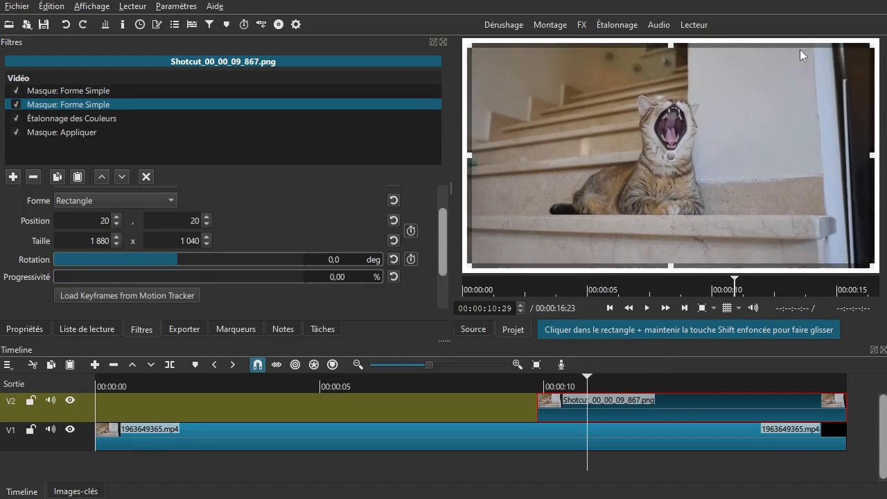
View the border with no filter selected and review the first mask's settings down to Progressivité
left_click(146, 176)
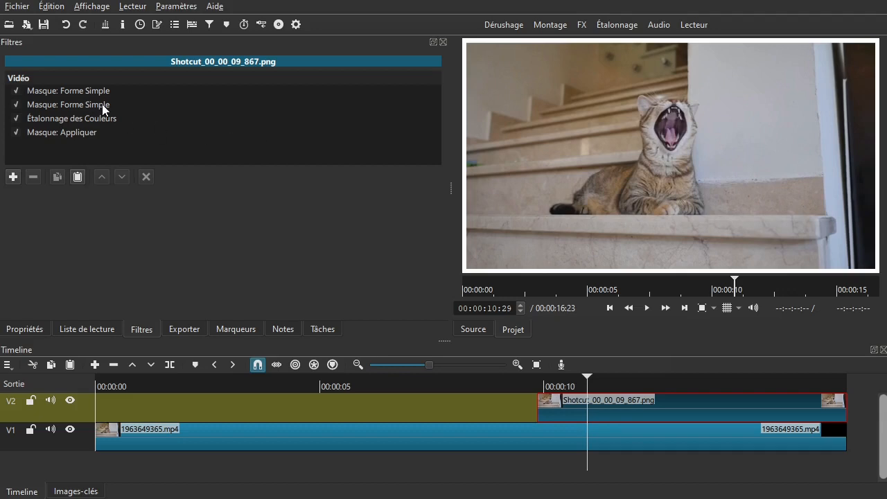
left_click(66, 93)
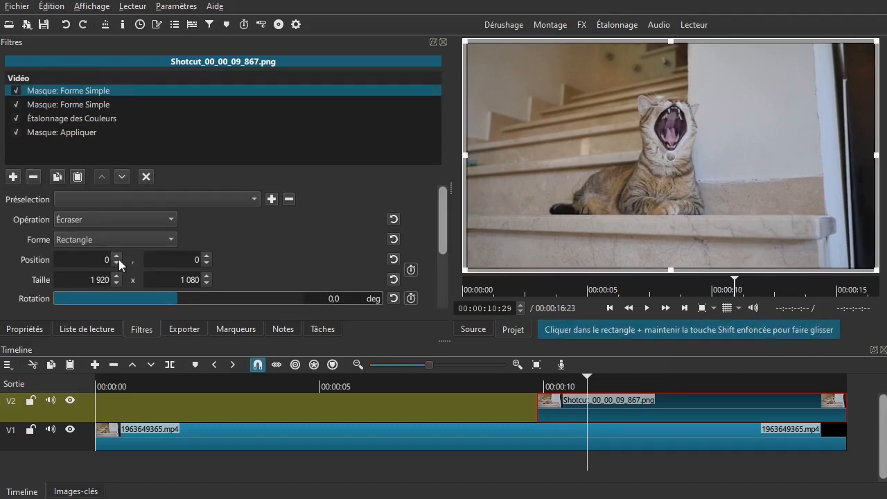
scroll(439, 230, "down", 2)
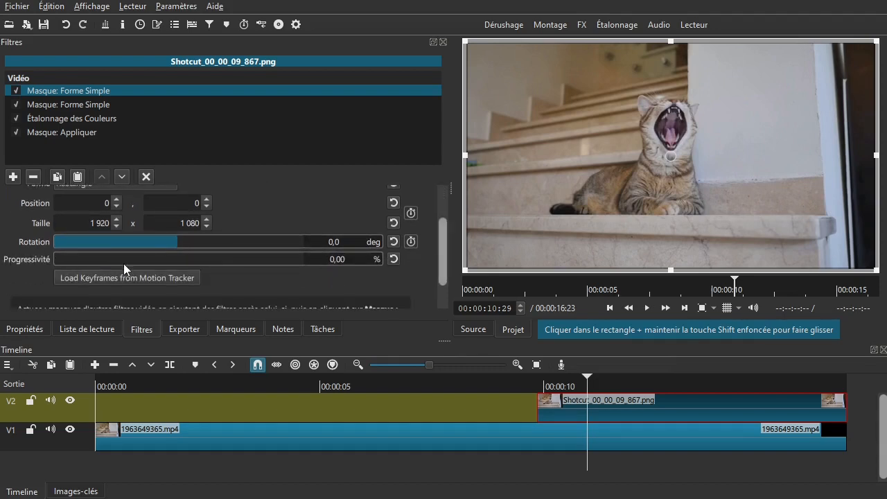
Set Progressivité to 1 % for the first Masque: Forme Simple filter
left_click(361, 258)
left_click_drag(361, 257, 278, 267)
type("1")
Set Progressivité to 1 % for the second Masque: Forme Simple filter, then return to its upper settings
left_click(42, 107)
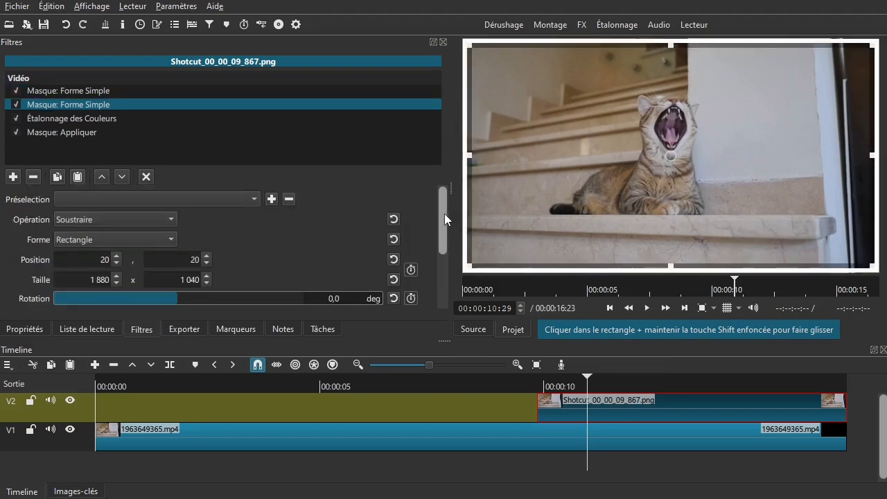
scroll(441, 222, "down", 1)
scroll(439, 228, "down", 2)
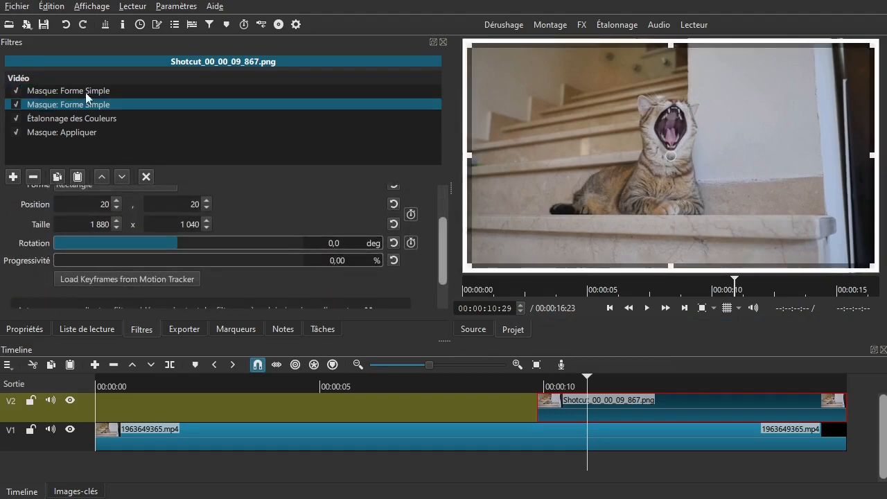
left_click_drag(343, 261, 321, 260)
type("1")
left_click(351, 244)
left_click_drag(443, 248, 444, 194)
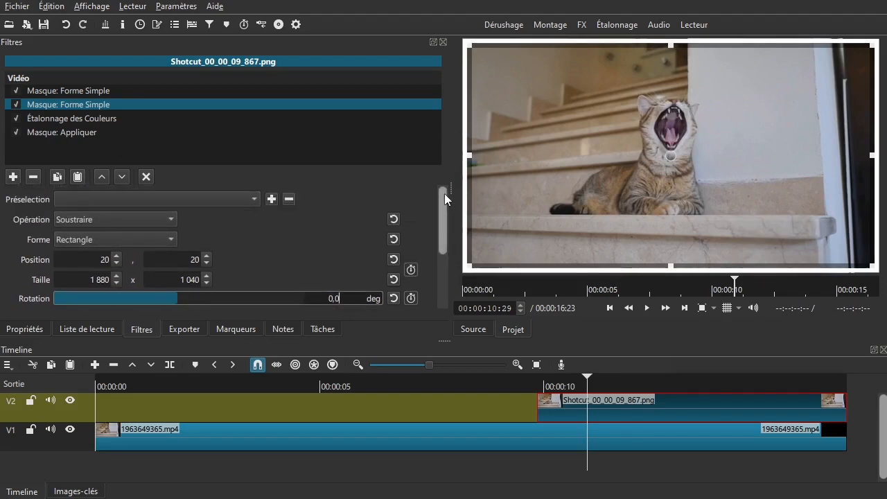
Check the border with the remaining filters selected and place the playhead at 00:00:09:27, just inside the start of the still
left_click(90, 119)
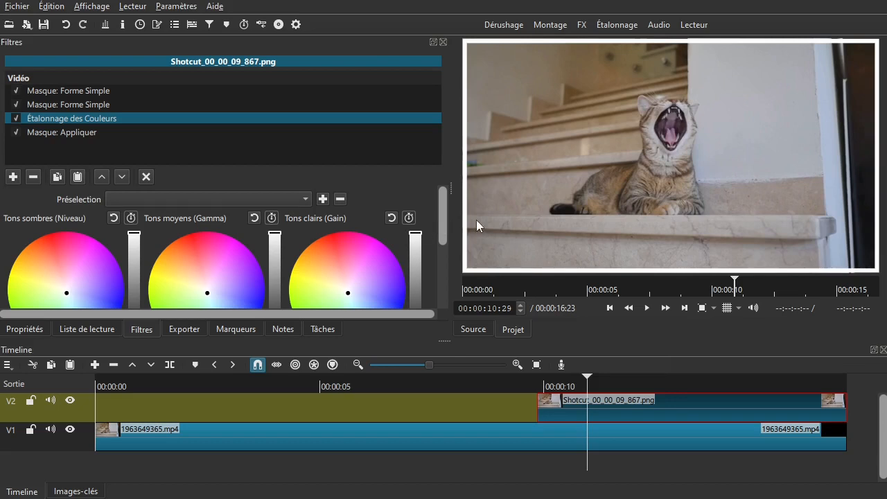
left_click(57, 132)
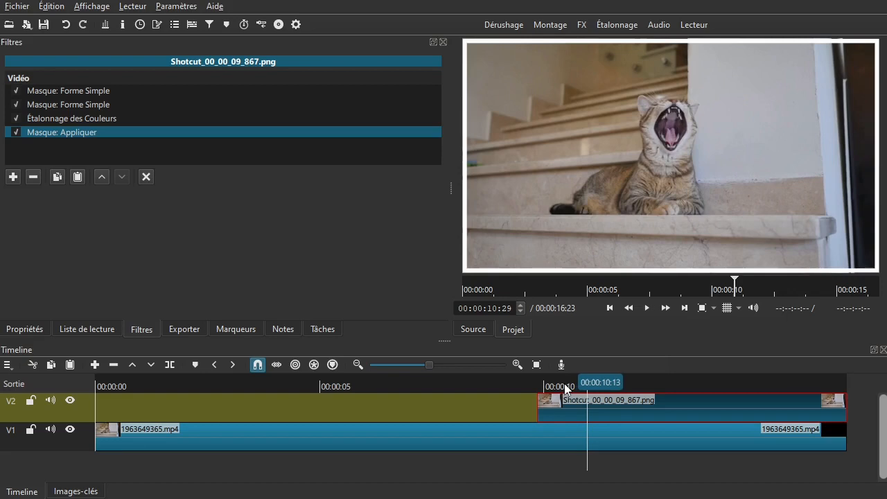
mouse_move(564, 388)
left_mouse_down()
mouse_move(544, 386)
mouse_move(555, 386)
left_mouse_up()
key("alt+Left")
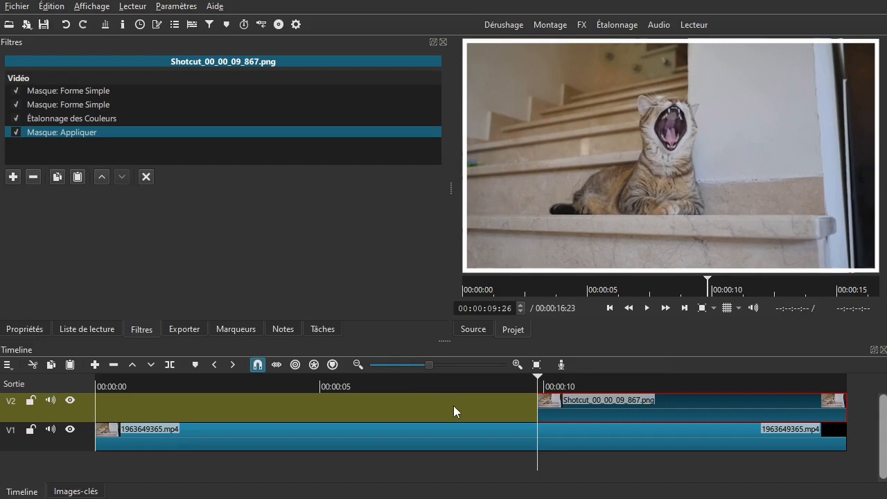
key("Right")
Add the Taille, Position & Rotation filter from the favourites to the still
left_click(12, 176)
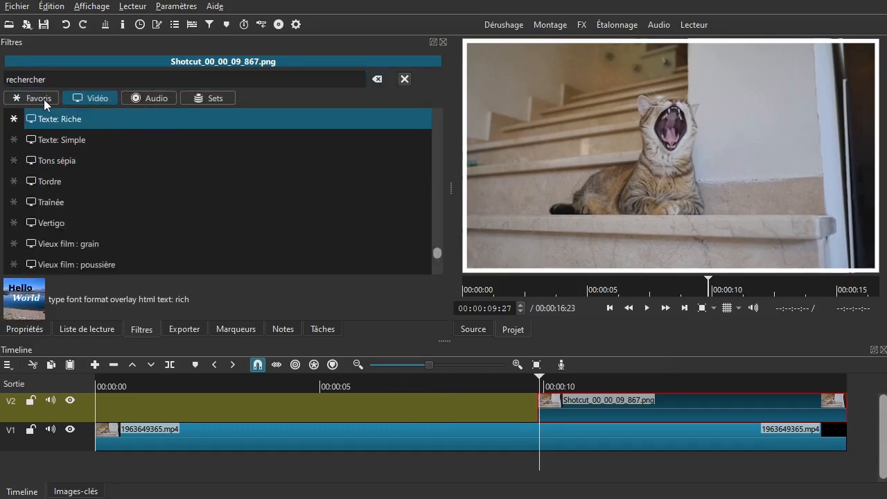
left_click(42, 99)
left_click_drag(439, 165, 392, 224)
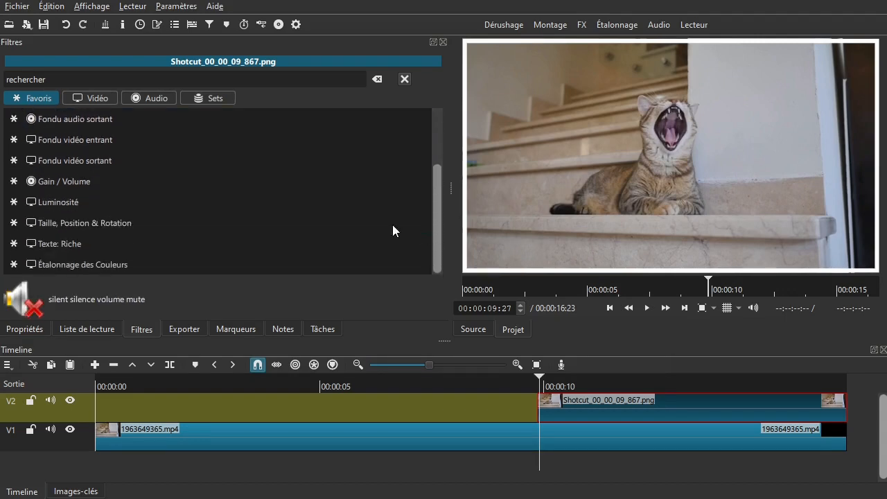
left_click(120, 223)
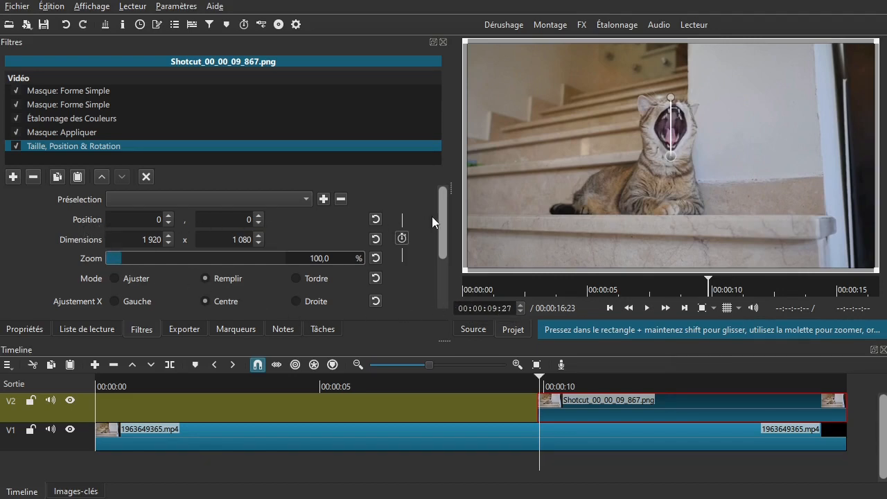
Enable keyframes for both position/size and Rotation in Taille, Position & Rotation at 00:00:09:27
left_click_drag(445, 214, 447, 248)
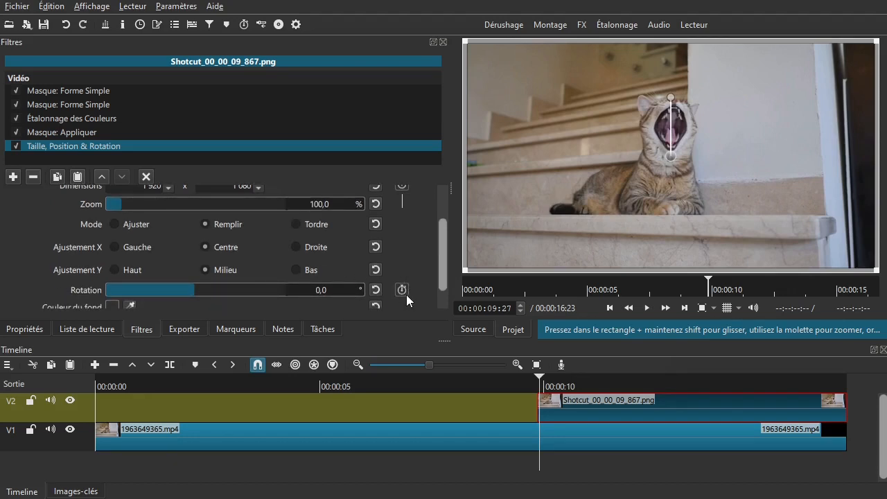
left_click_drag(444, 268, 401, 237)
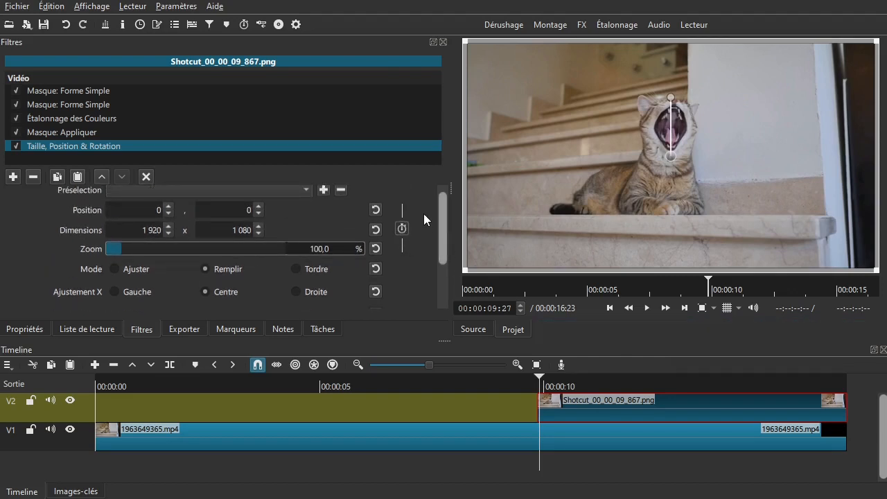
left_click(403, 229)
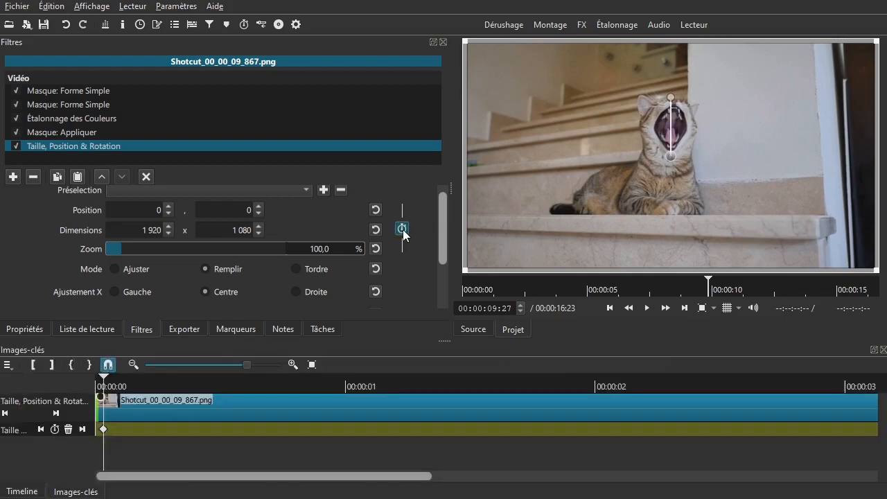
left_click_drag(444, 223, 409, 262)
left_click(401, 274)
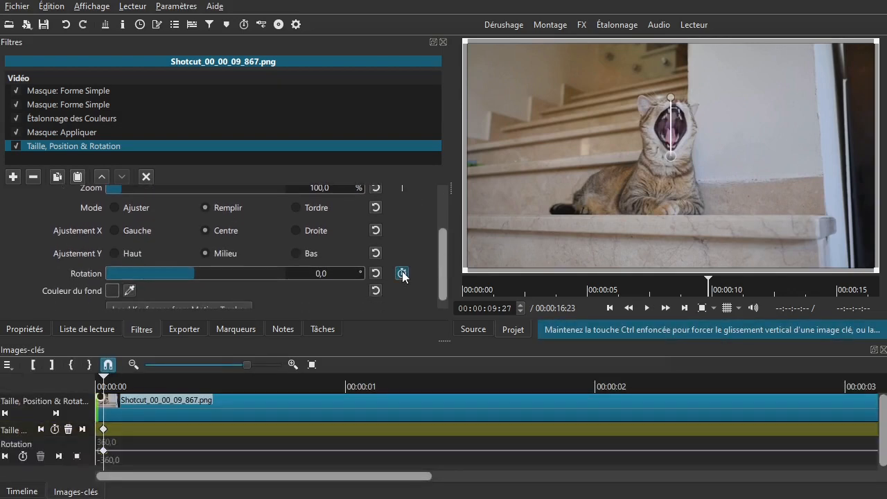
At 00:00:11:02, shrink the still to about 38.6 % zoom, rotated about 24.1°, in the upper-right corner of the video frame
left_click_drag(444, 268, 437, 252)
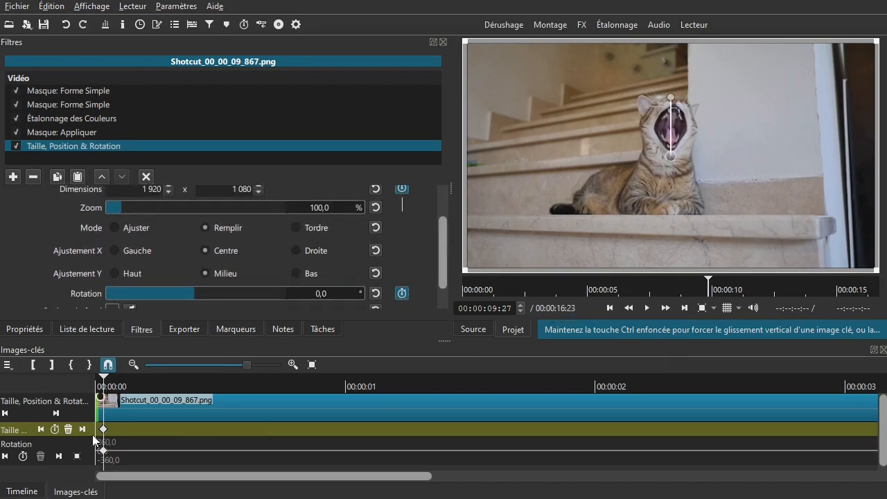
left_click(312, 365)
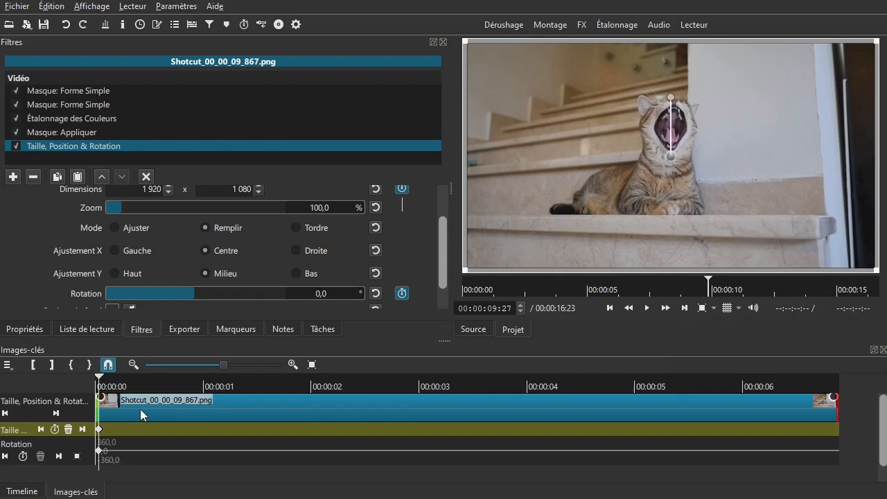
key("space")
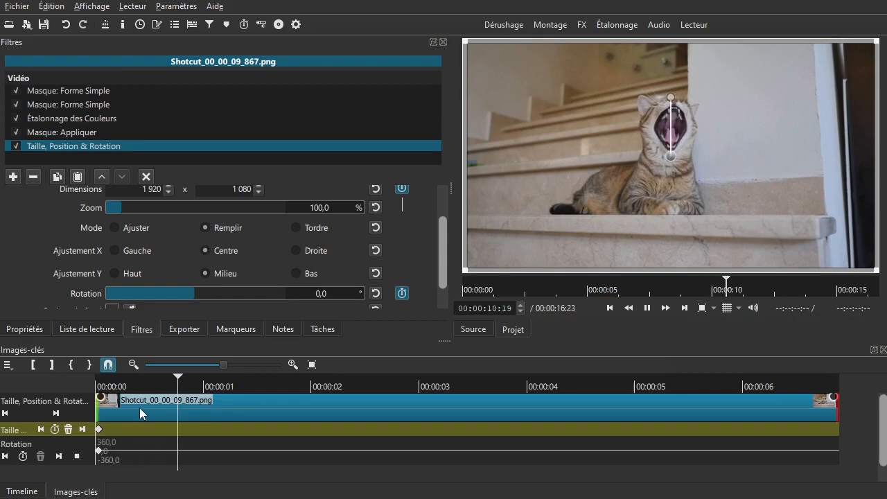
key("space")
left_click(227, 385)
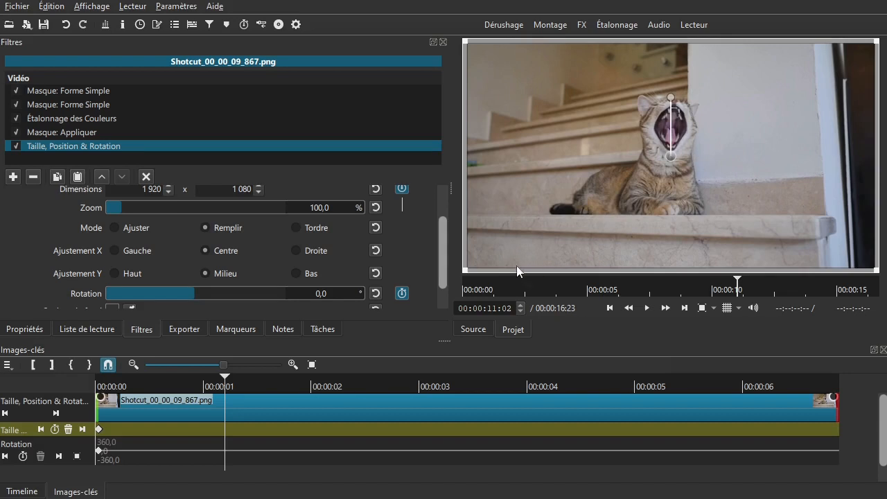
left_click_drag(465, 270, 729, 124)
left_click_drag(795, 82, 772, 103)
left_click_drag(775, 50, 808, 59)
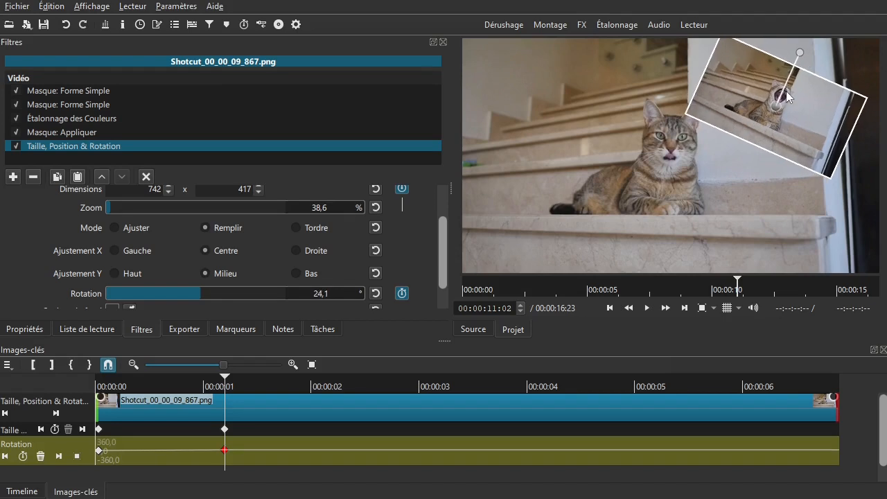
left_click_drag(799, 97, 828, 65)
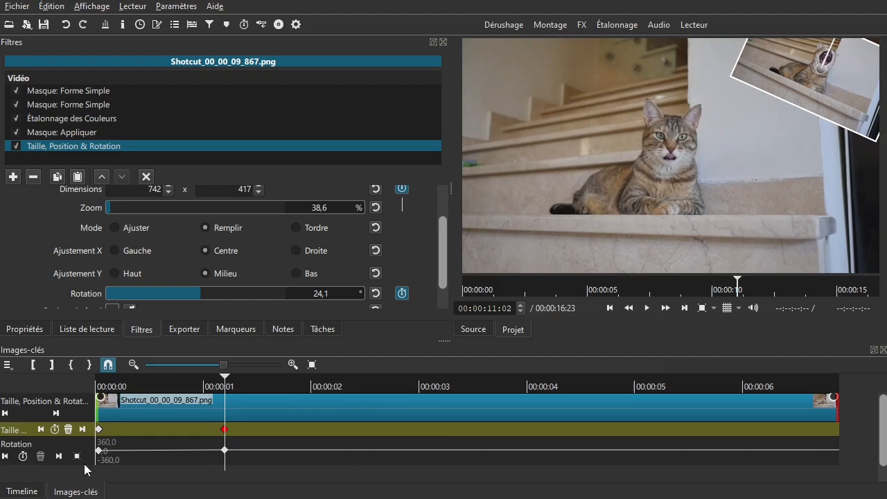
Return to the project timeline, deselect the filter and play the photo animation from 00:00:07:27
left_click(28, 492)
left_click_drag(593, 383, 452, 393)
left_click(146, 176)
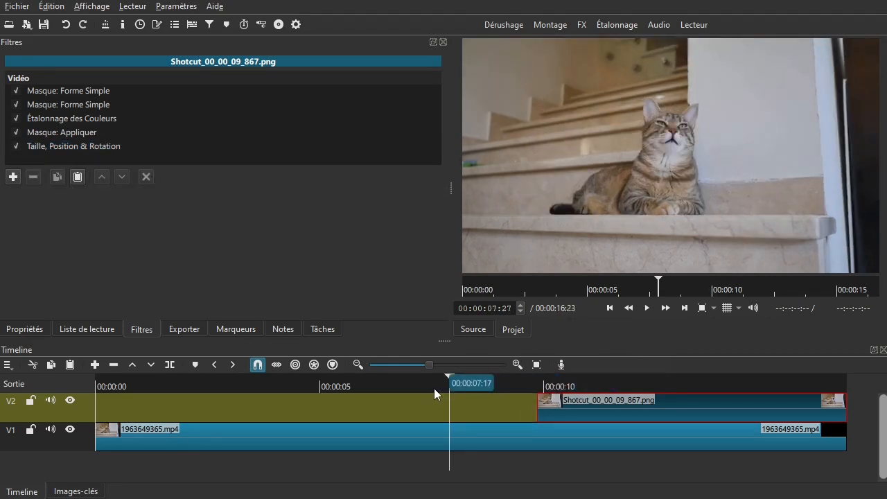
key("space")
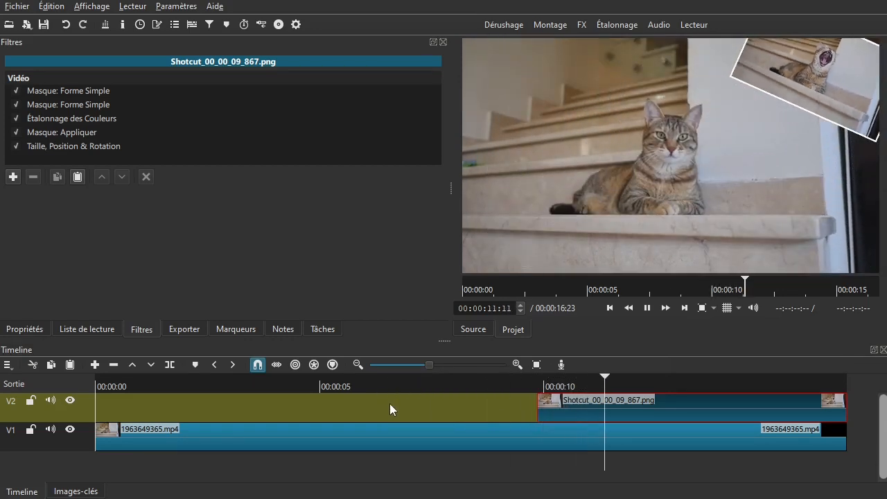
key("space")
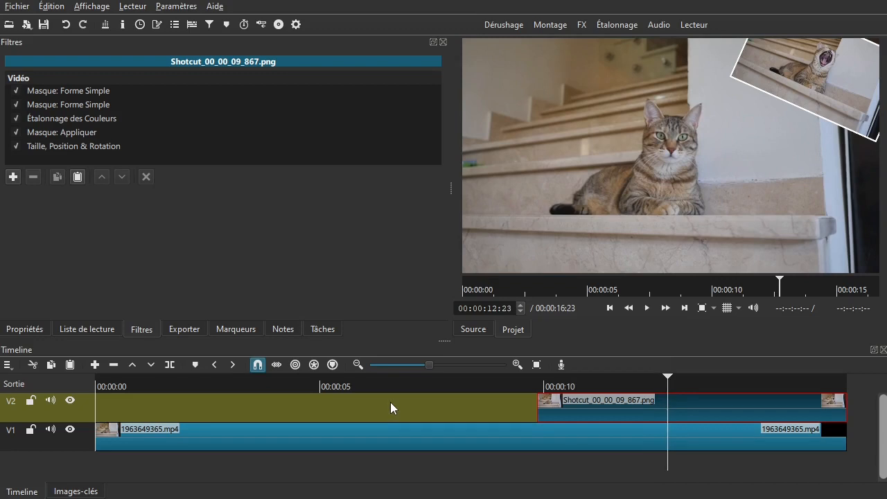
Replay the transition from just before the still to review its shrinking and rotating movement
left_click(538, 387)
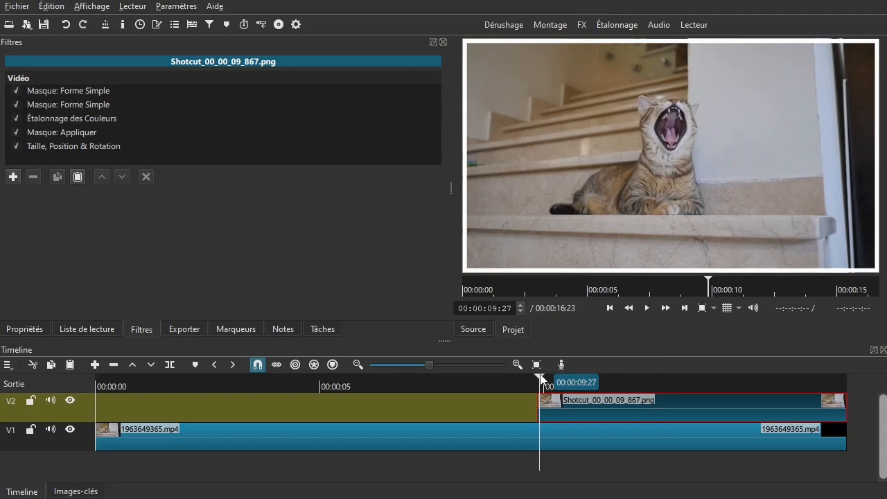
left_click_drag(537, 385, 514, 385)
key("space")
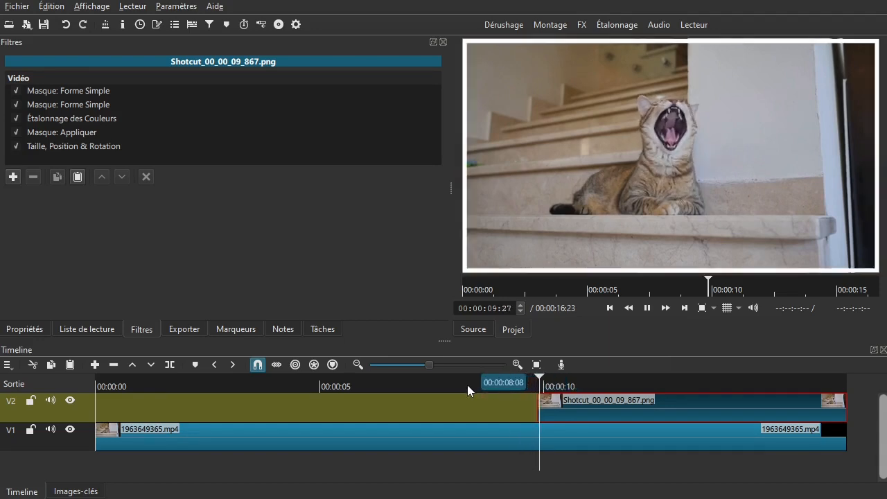
key("space")
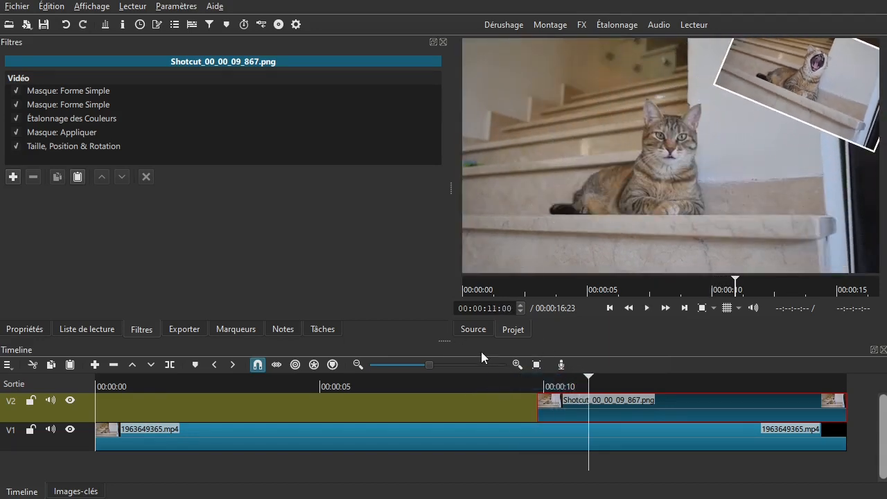
Place the playhead at 00:00:10:02 during the movement and add the Traînée video filter to the still
left_click(546, 386)
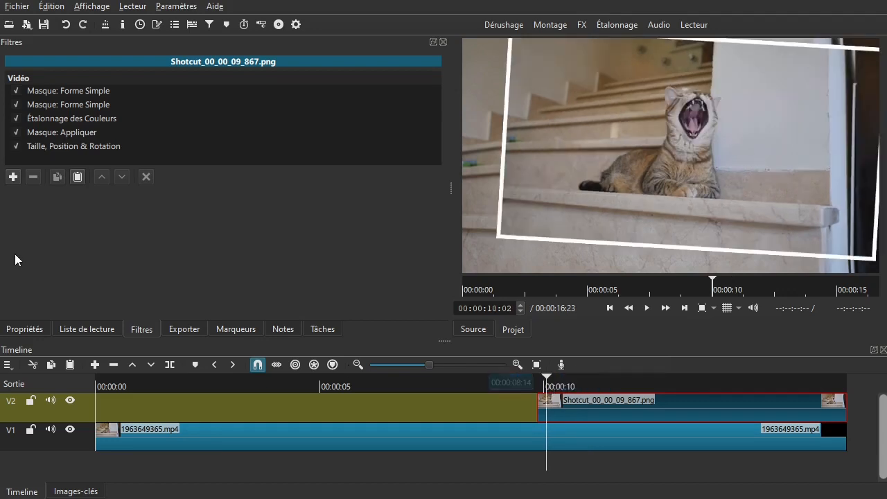
left_click(13, 178)
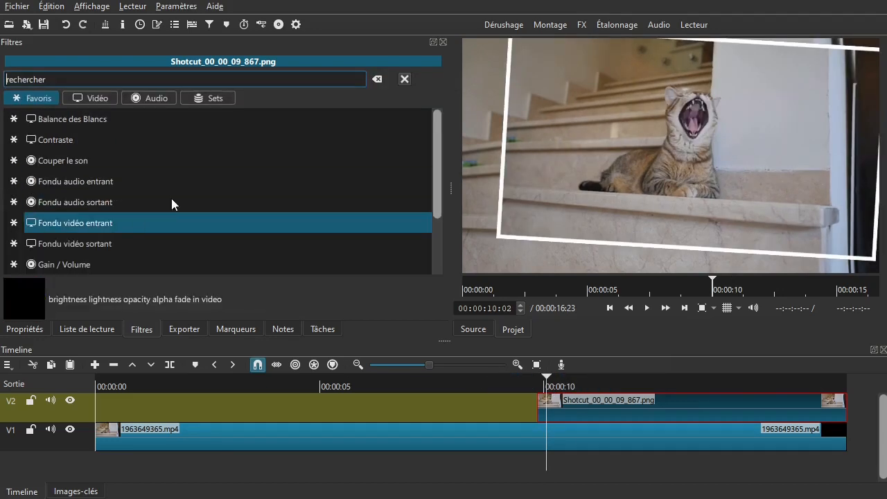
left_click(93, 101)
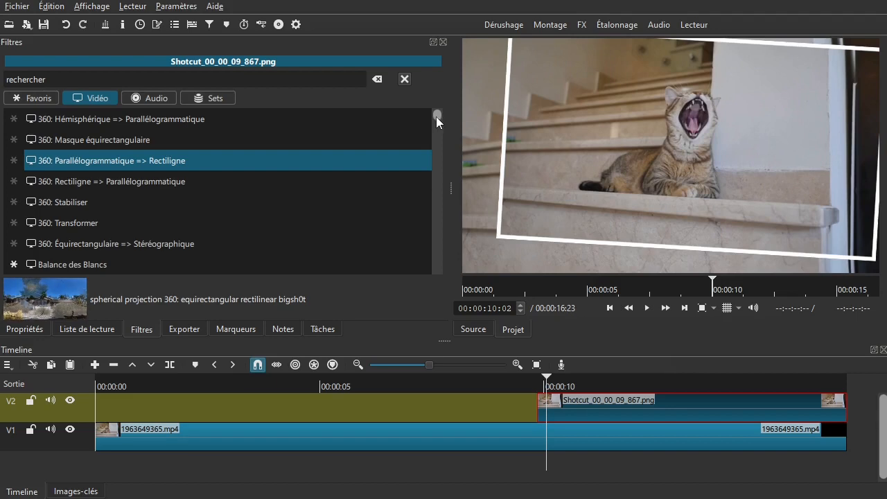
scroll(436, 117, "down", 3)
left_click_drag(437, 131, 440, 276)
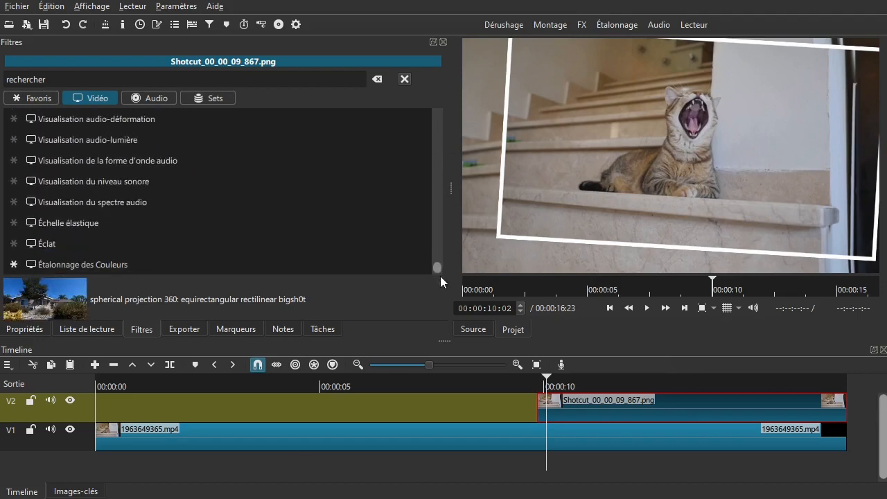
scroll(266, 242, "up", 4)
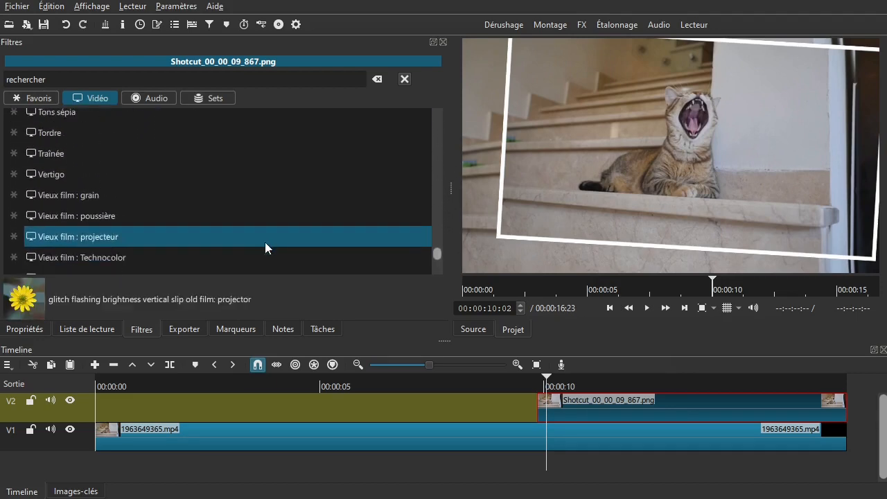
left_click(80, 200)
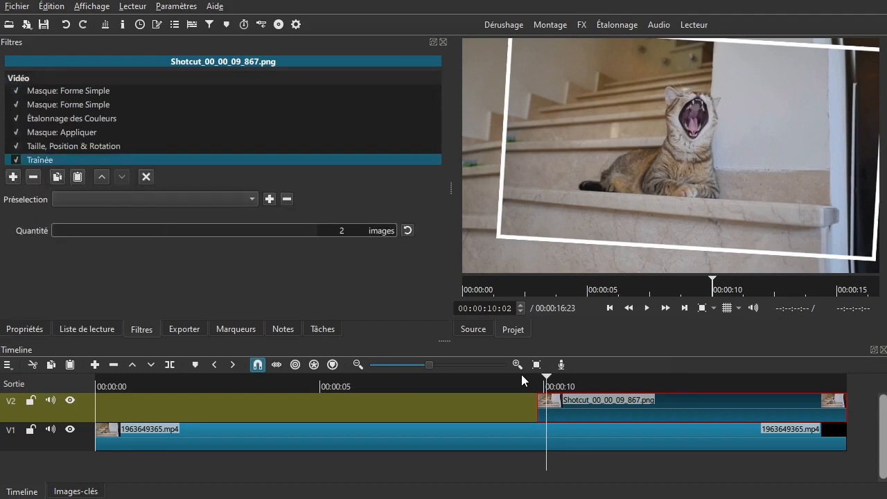
Preview the animation with Traînée's Quantité at 11 images, then reduce Quantité to 7 images
left_click(516, 384)
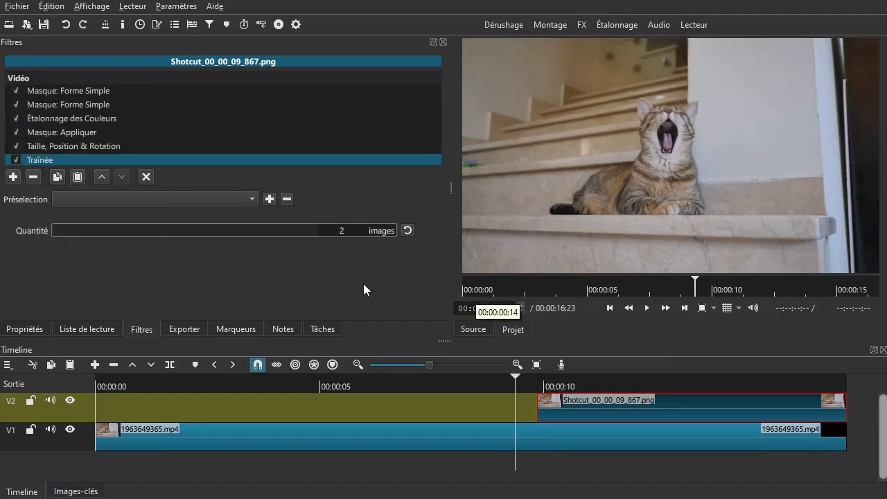
left_click_drag(59, 233, 142, 235)
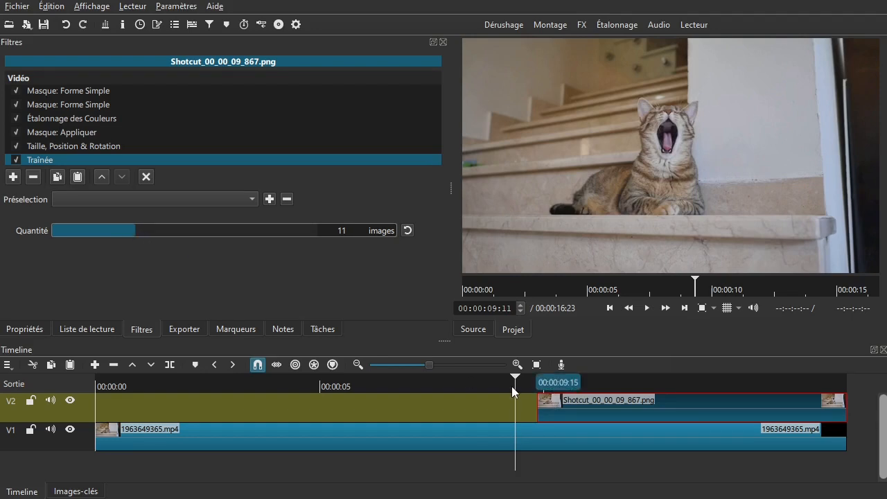
left_click(487, 384)
key("space")
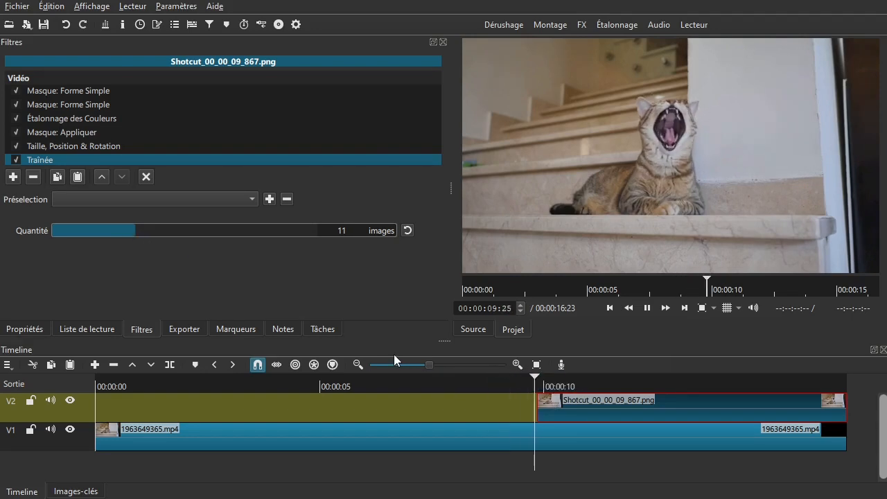
key("space")
mouse_move(96, 236)
left_mouse_down()
mouse_move(84, 237)
mouse_move(96, 237)
left_mouse_up()
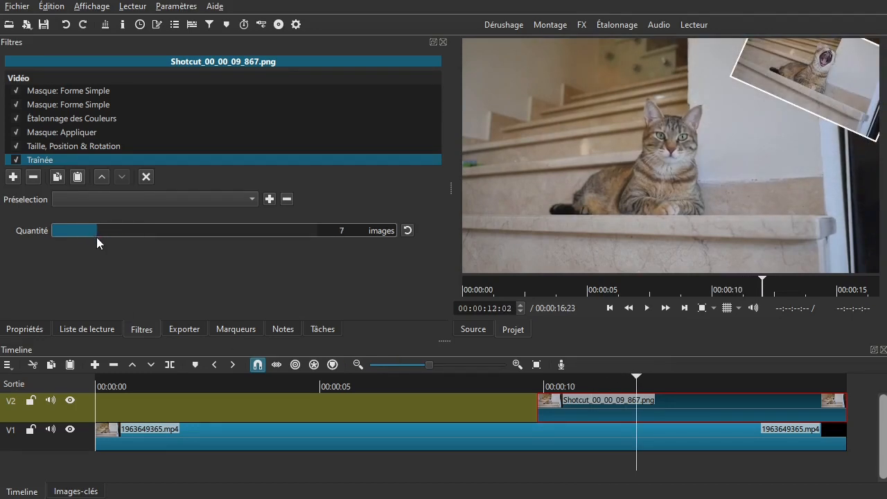
Replay the photo animation from just before the still to review the trail at 7 images
left_click(520, 385)
key("space")
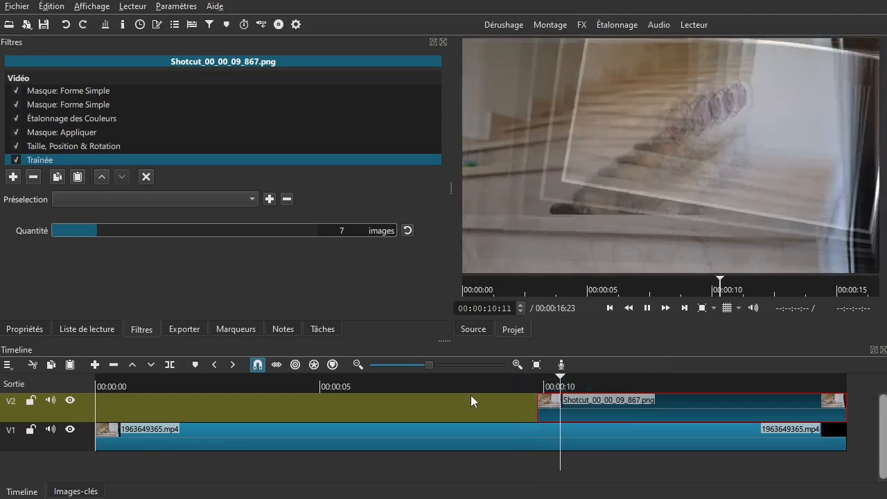
key("space")
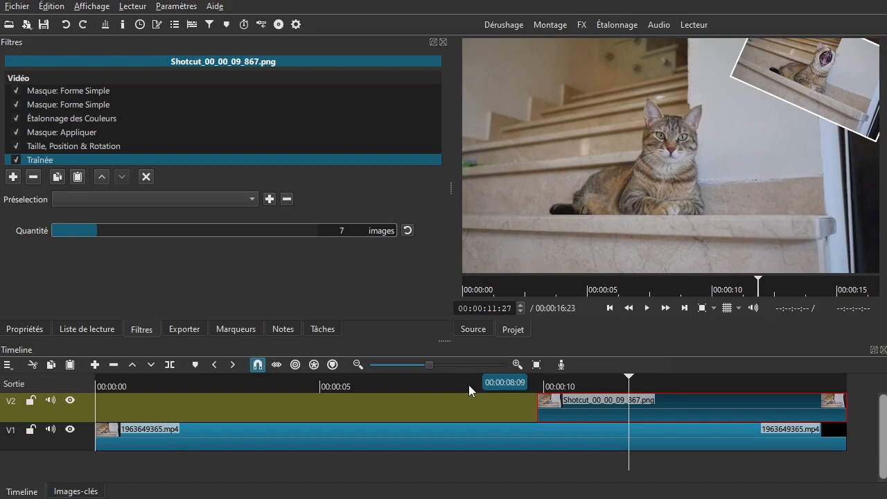
Remove the Traînée filter from the still and play the sequence without it
left_click(34, 176)
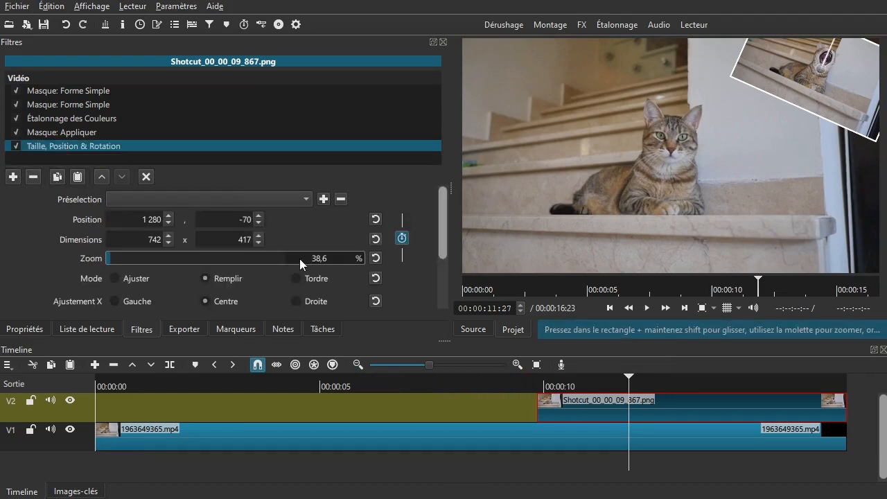
key("space")
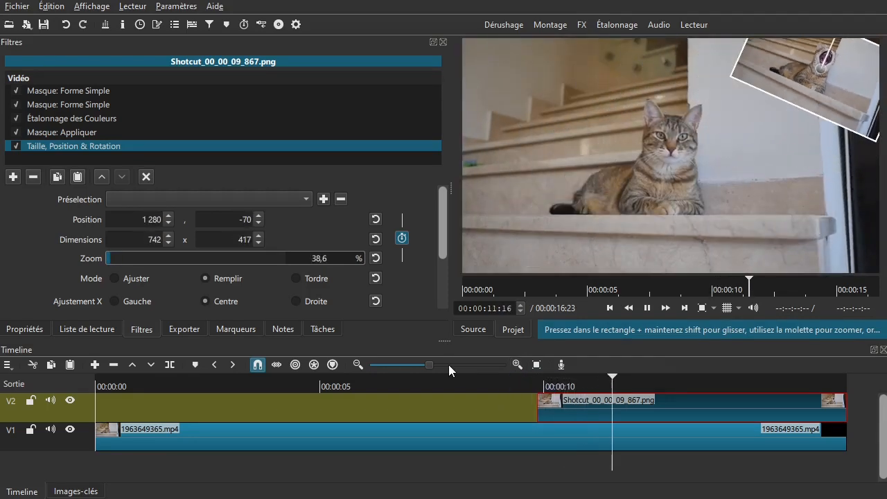
key("space")
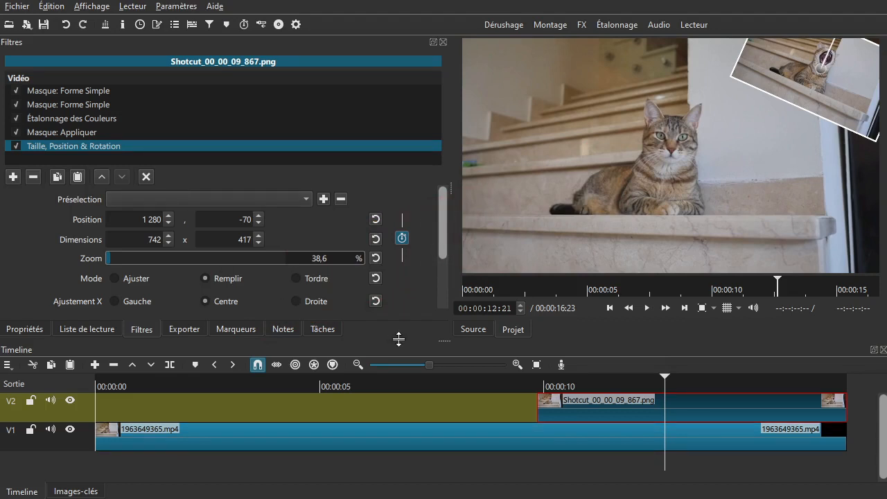
Save the still's filters as a reusable filter set named KG_16_9_1080_Effet_prise_de_photo
left_click_drag(579, 381, 565, 381)
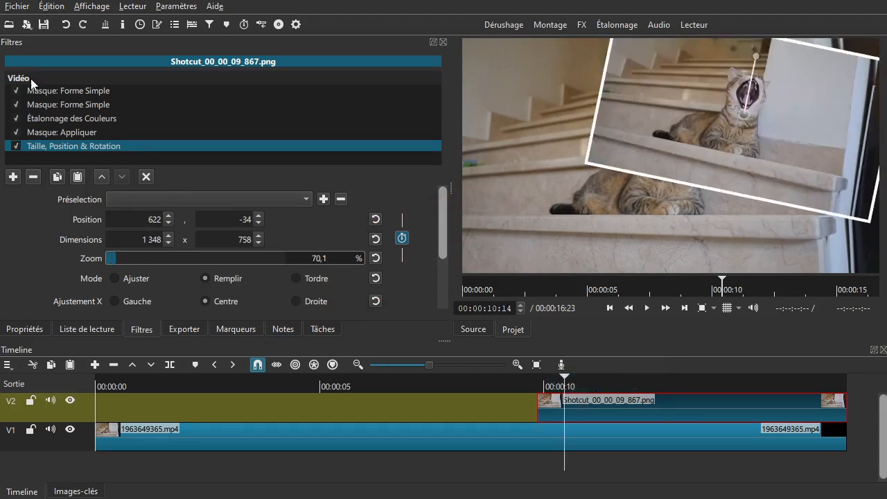
left_click(56, 179)
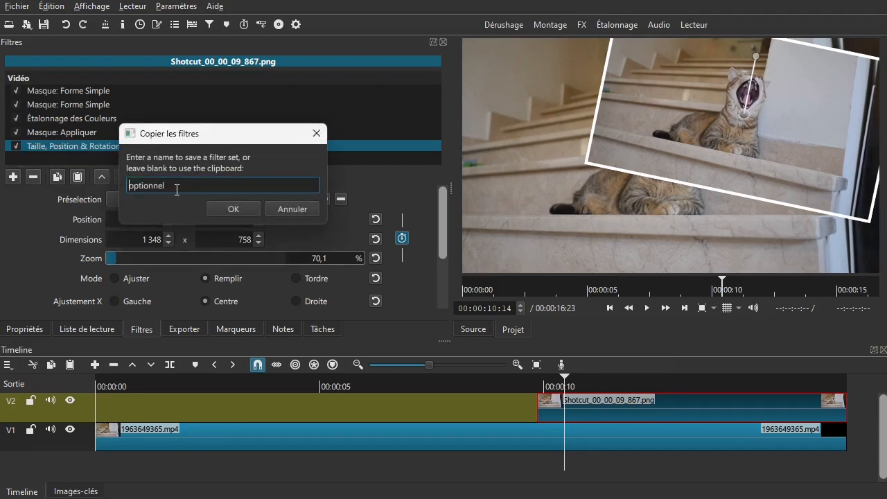
type("KG_16_9_1080_Prise_photo")
key("shift+Right")
type("Effet_prise_de")
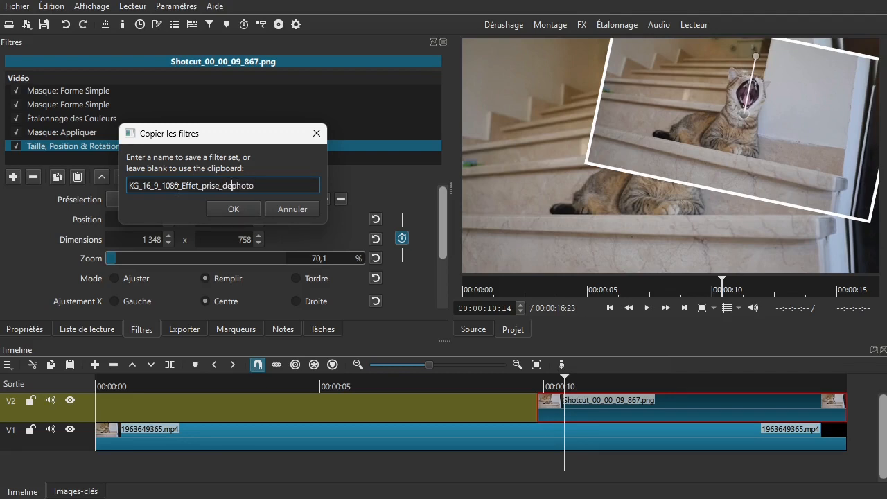
type("_")
left_click(223, 207)
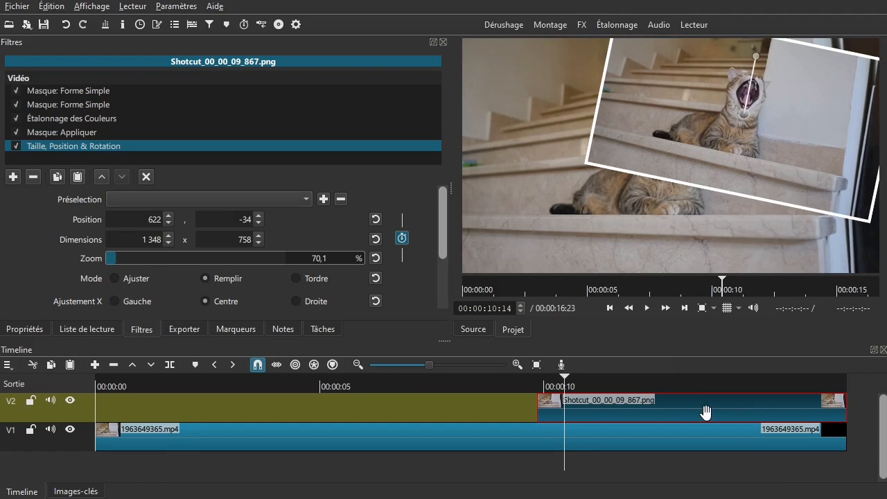
Delete the still from V2 and export the video frame at 00:00:06:05 as the PNG image Shotcut_00_00_06_167
key("Delete")
left_click_drag(564, 382, 372, 397)
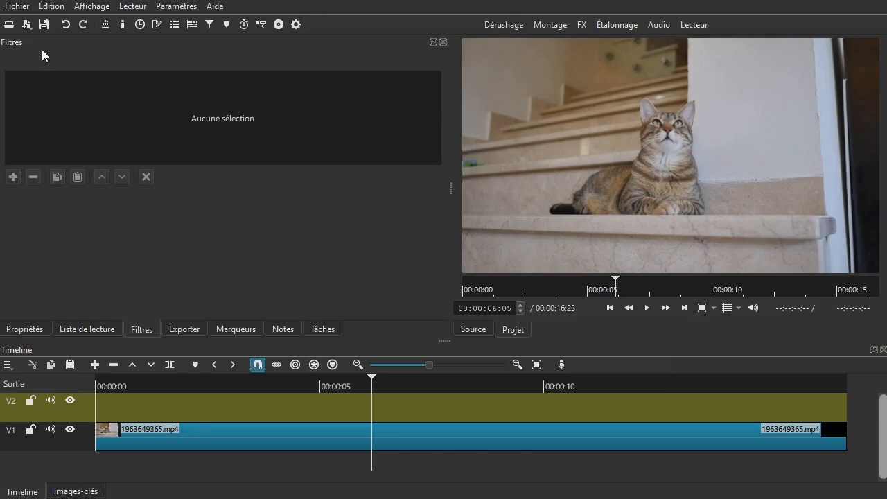
left_click(15, 7)
mouse_move(75, 124)
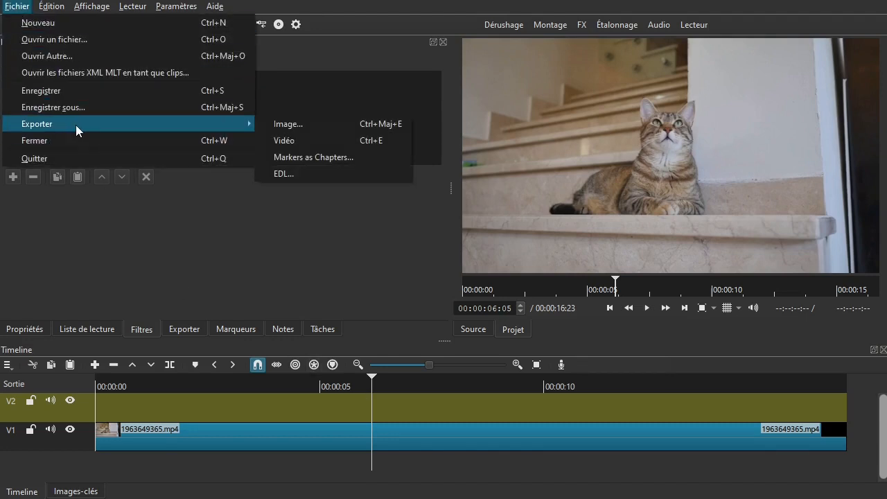
left_click(277, 128)
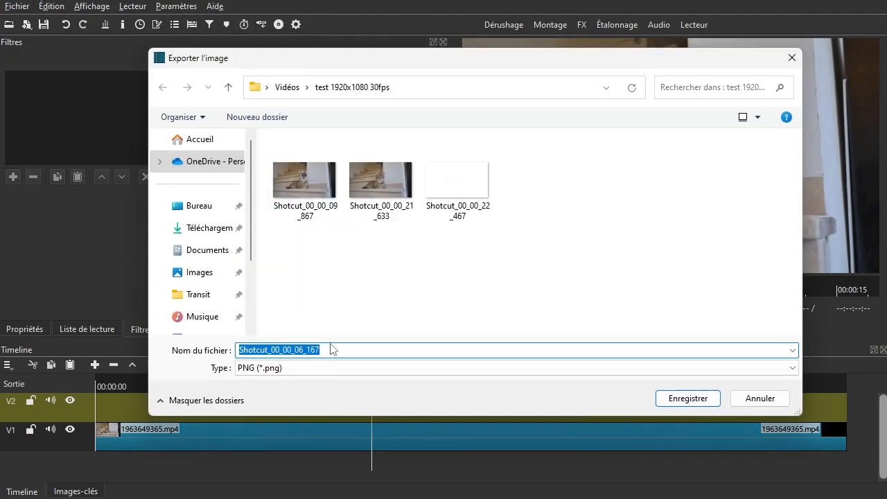
left_click(701, 400)
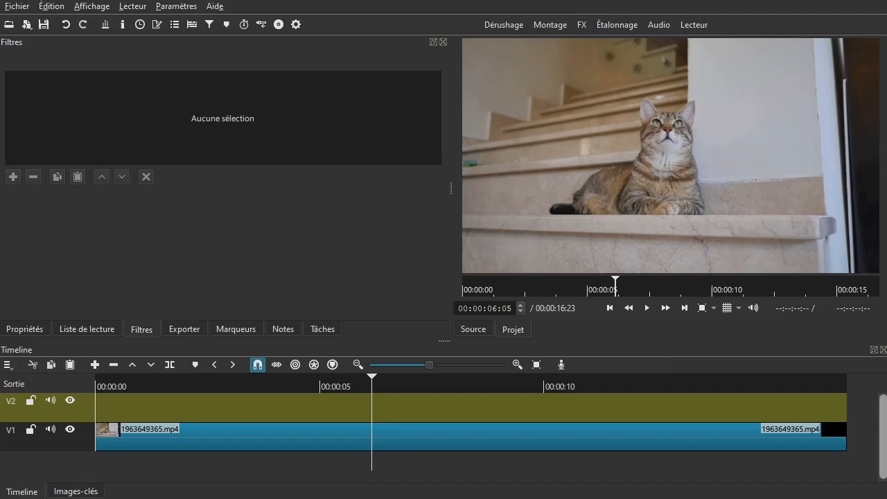
Add the exported still Shotcut_00_00_06_167.png to the playlist and place it on V2 at 00:00:06:05
left_click(69, 331)
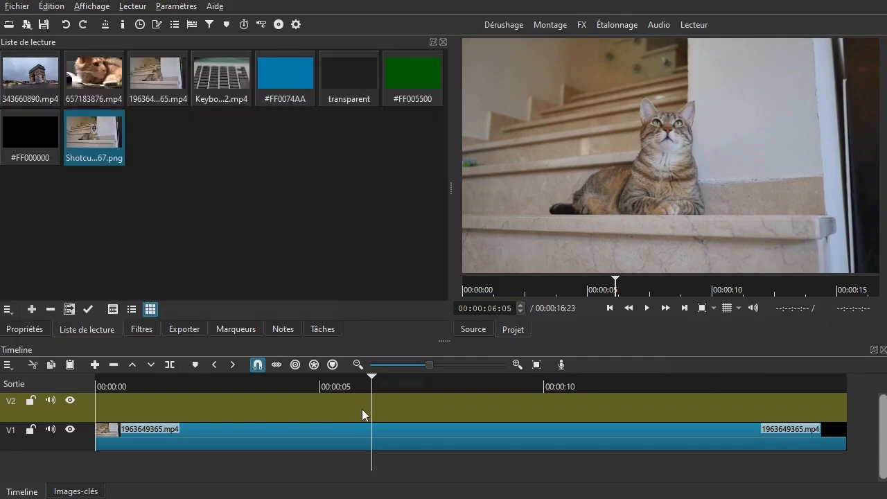
left_click_drag(94, 135, 249, 232)
left_click(158, 135)
left_click_drag(158, 135, 401, 400)
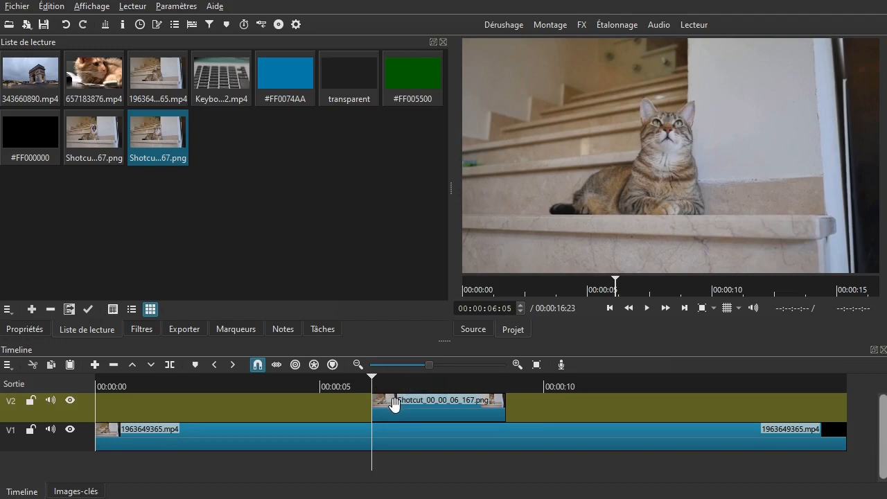
Apply the saved filter set KG_16_9_1080_Effet_prise_de_photo to the new still on V2
left_click(393, 404)
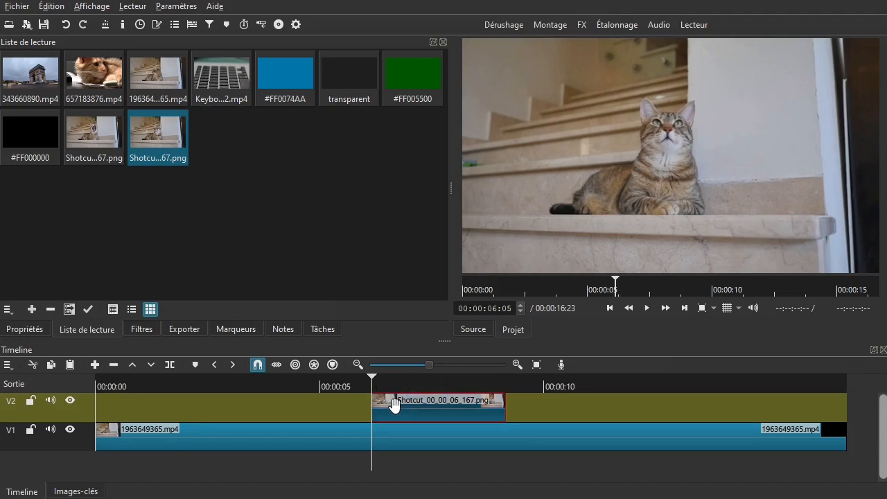
left_click(138, 329)
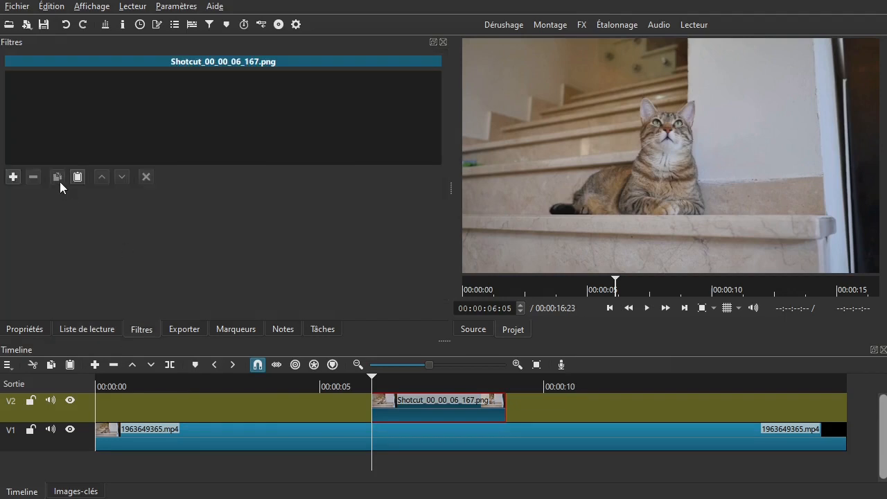
left_click(12, 177)
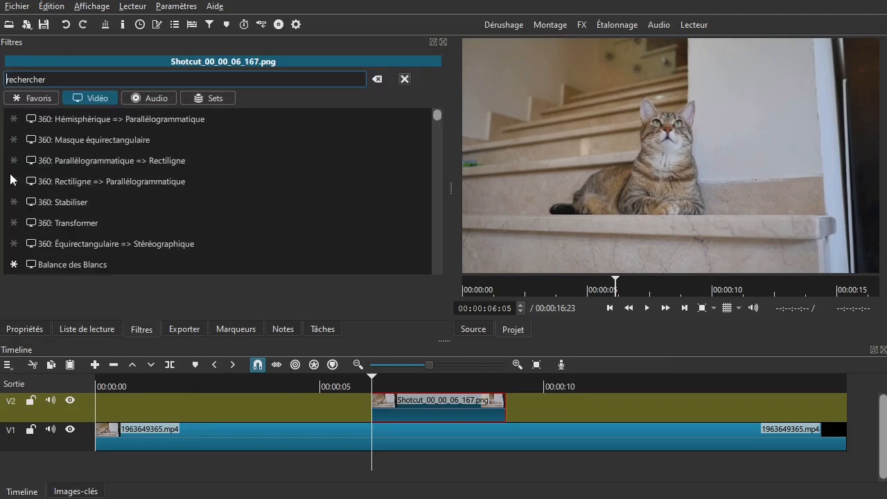
left_click(216, 99)
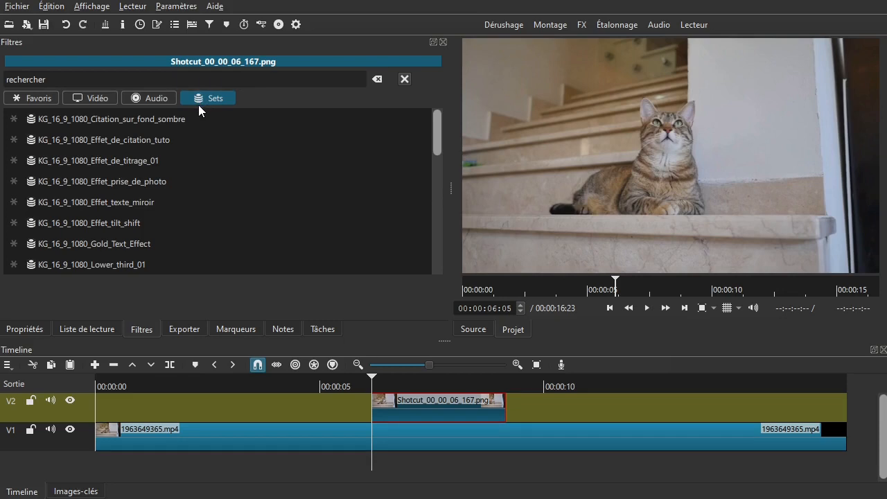
left_click(127, 181)
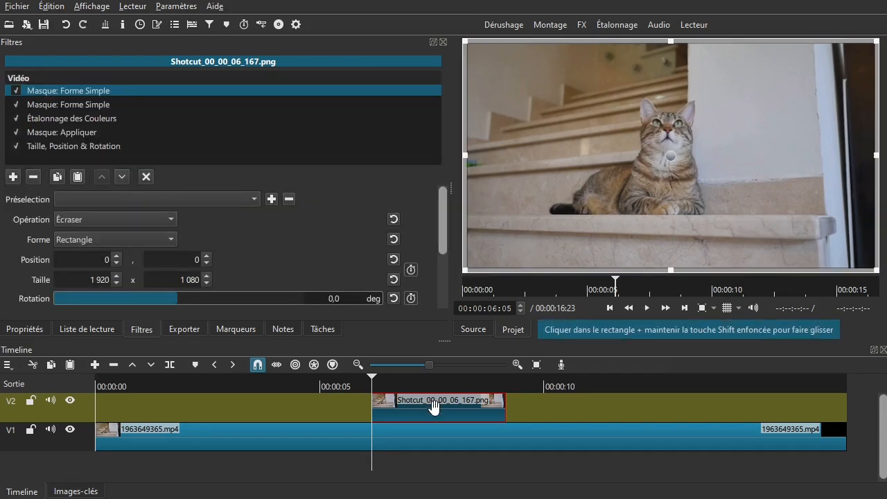
Preview the effect on the new still, then extend the still on V2 to the end of the V1 video
left_click_drag(319, 387, 306, 388)
key("space")
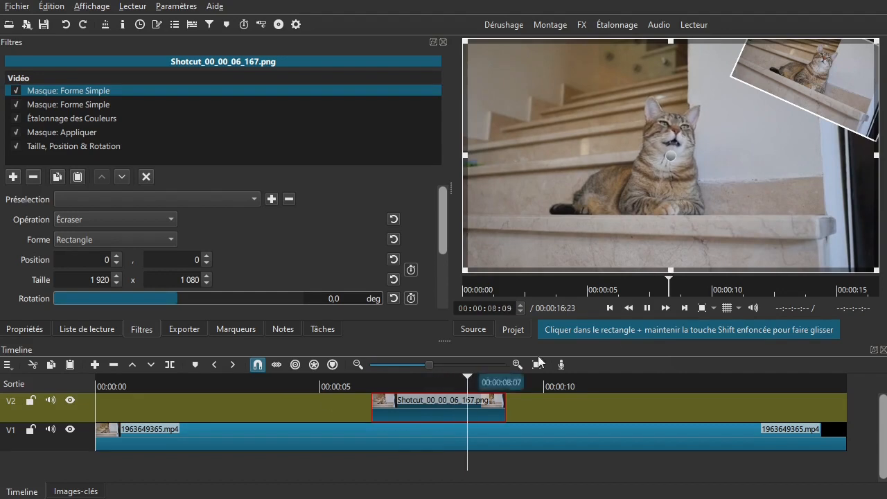
key("space")
left_click_drag(505, 413, 851, 413)
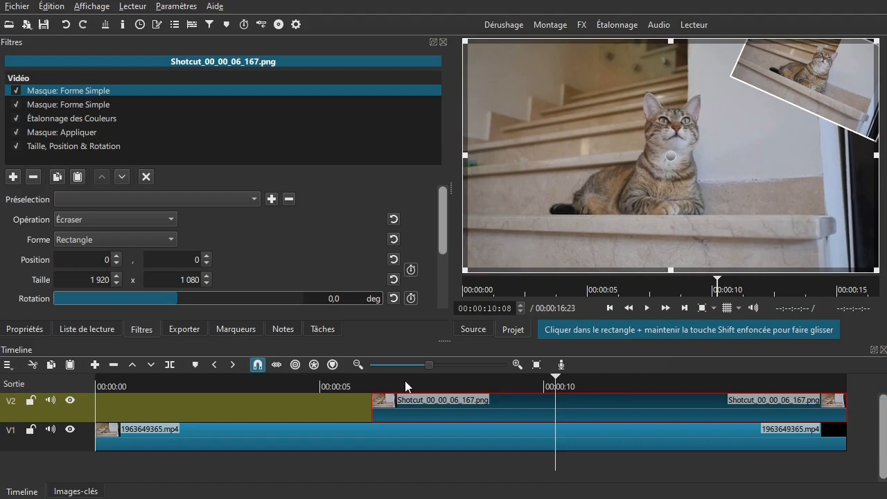
Deselect the filter and replay the photo effect from well before the new still
left_click(145, 177)
left_click_drag(343, 387, 251, 388)
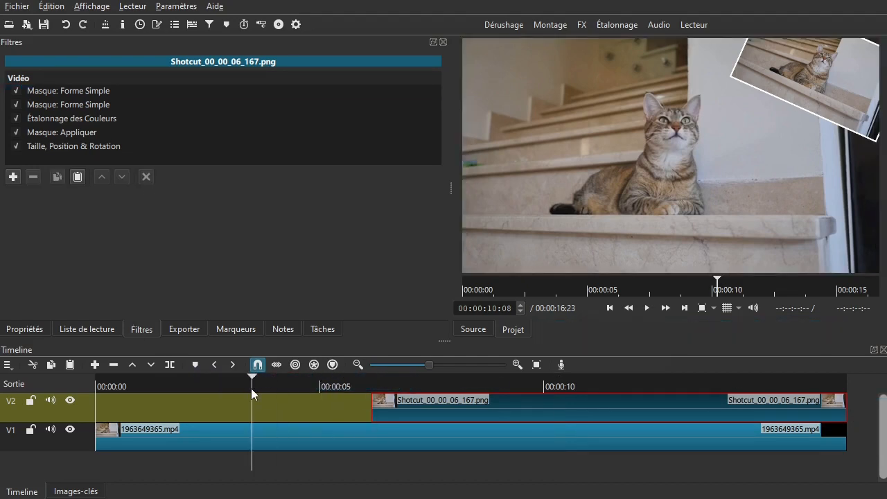
key("space")
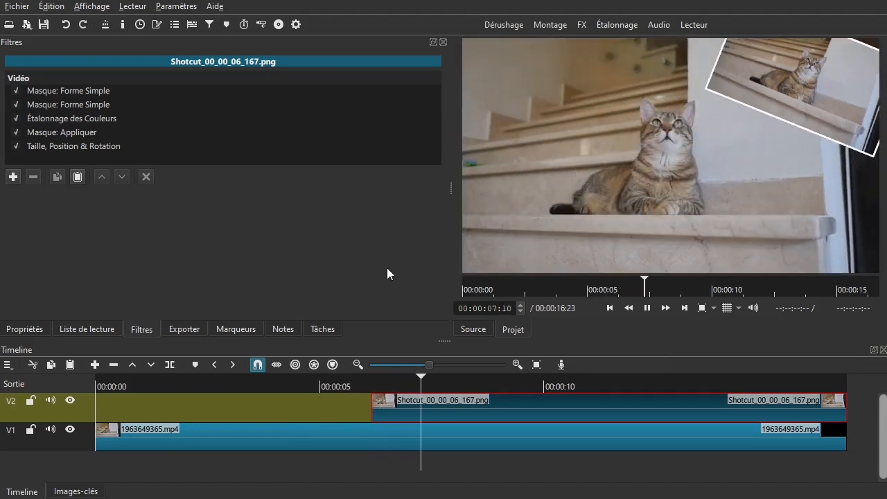
key("space")
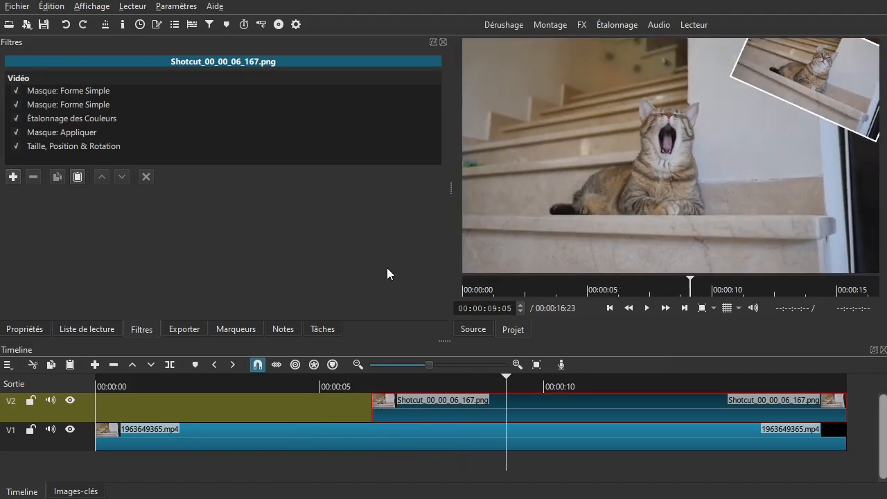